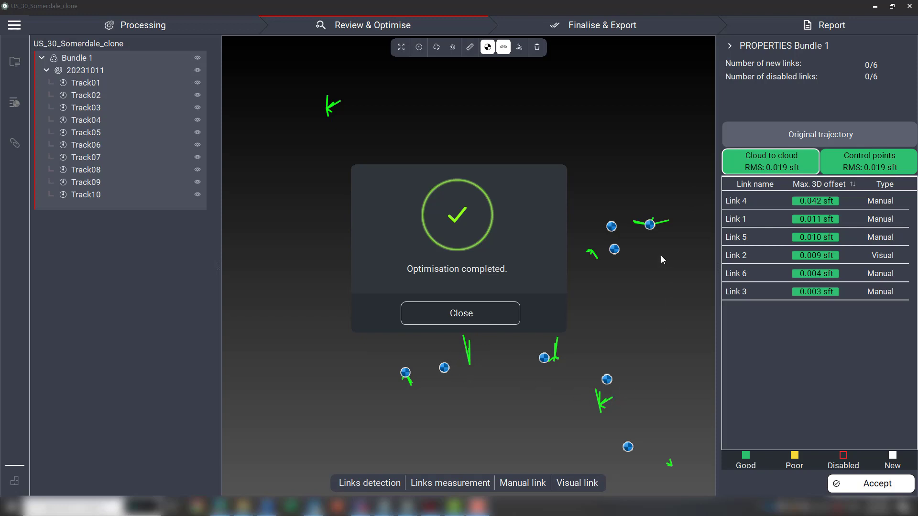
Close the optimisation completed message.
click(493, 317)
scroll(436, 217, up, 3)
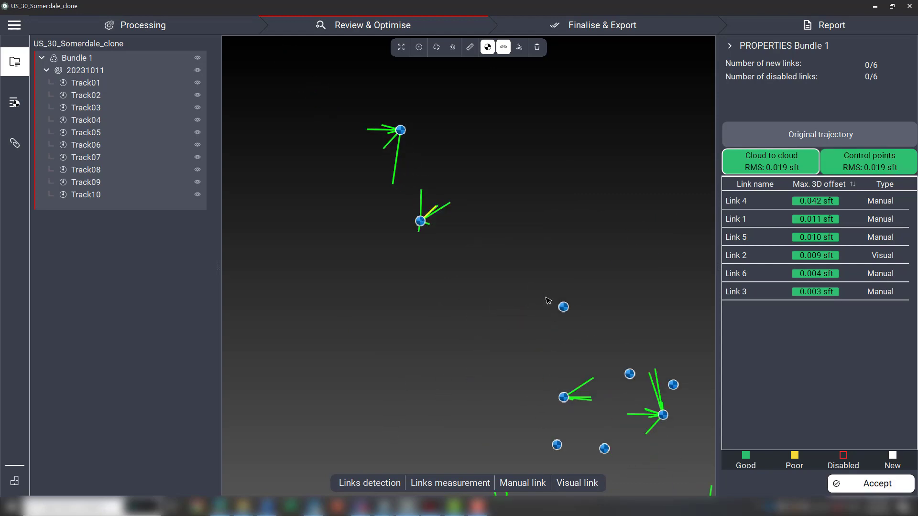
Show the point cloud and the colour-coded trajectories in the view.
scroll(592, 289, down, 2)
scroll(590, 303, down, 2)
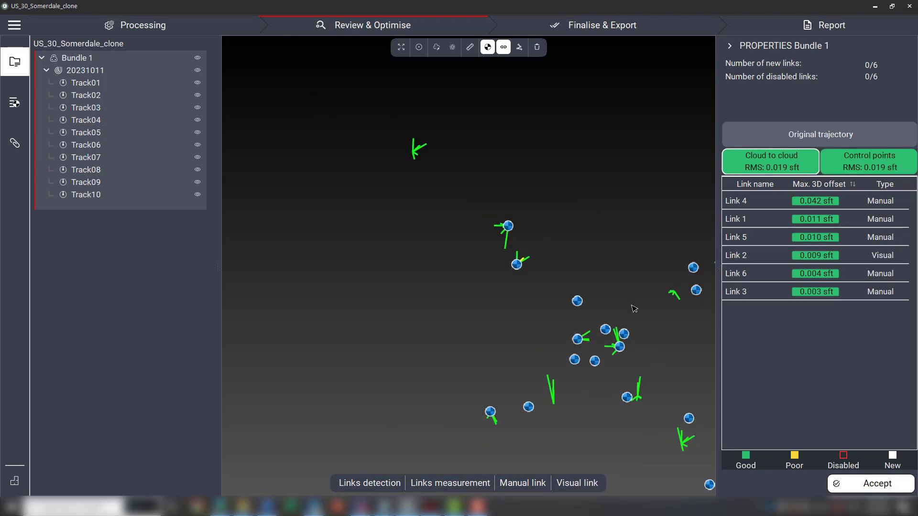
scroll(633, 307, up, 1)
click(452, 47)
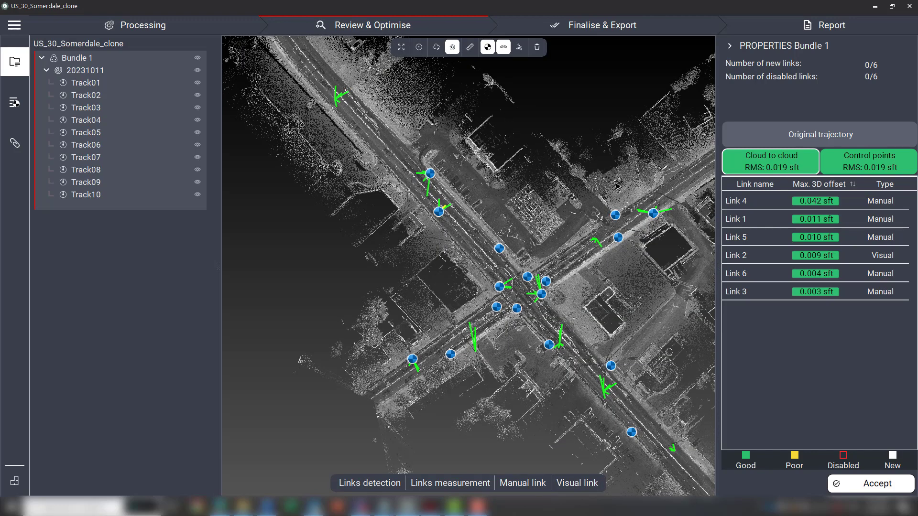
click(519, 47)
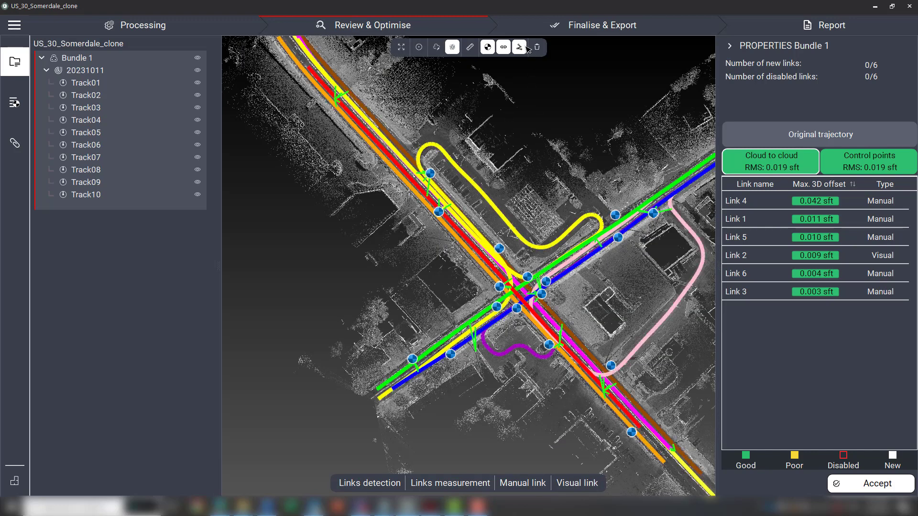
Switch to the control points results and review the 3D offsets of the GCP links.
middle_drag(581, 198, 480, 184)
scroll(491, 158, down, 2)
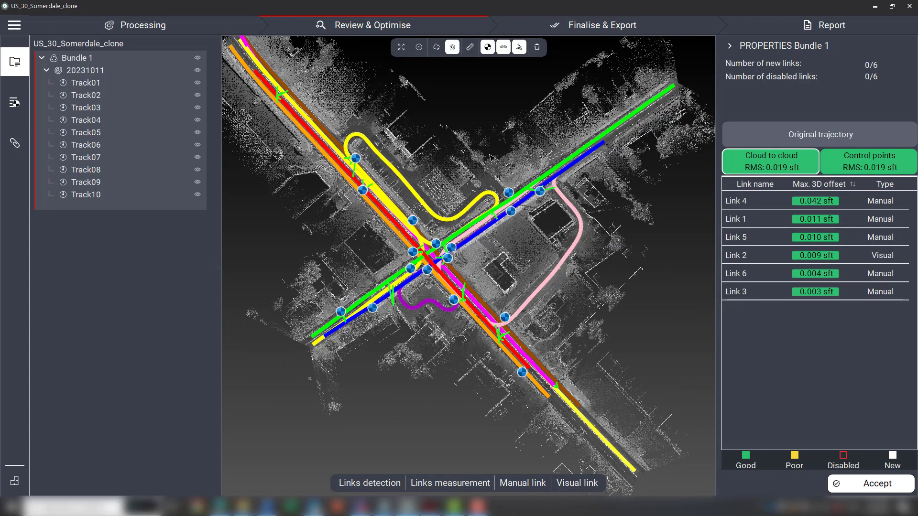
click(837, 166)
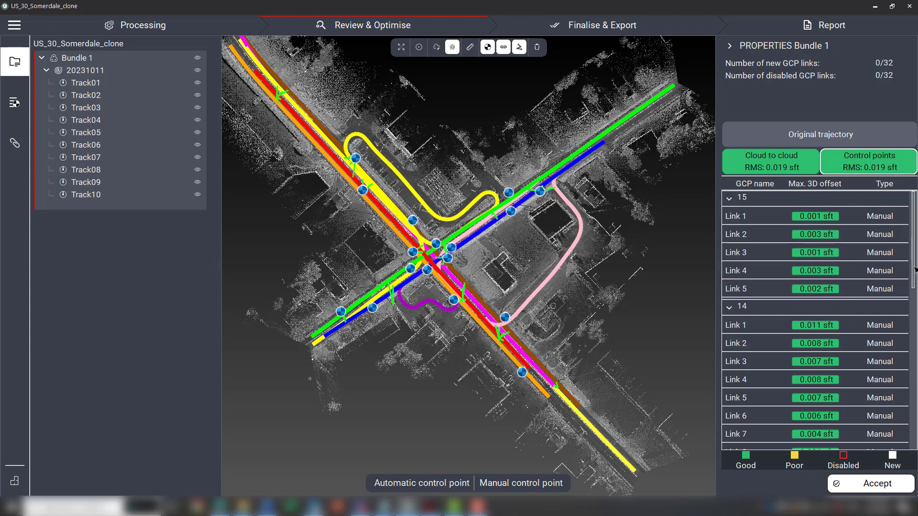
drag(914, 270, 907, 388)
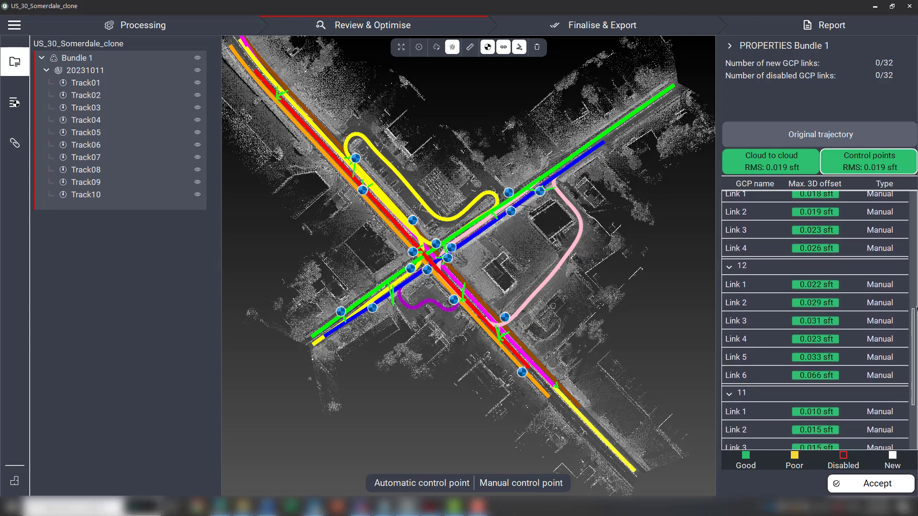
drag(915, 315, 914, 363)
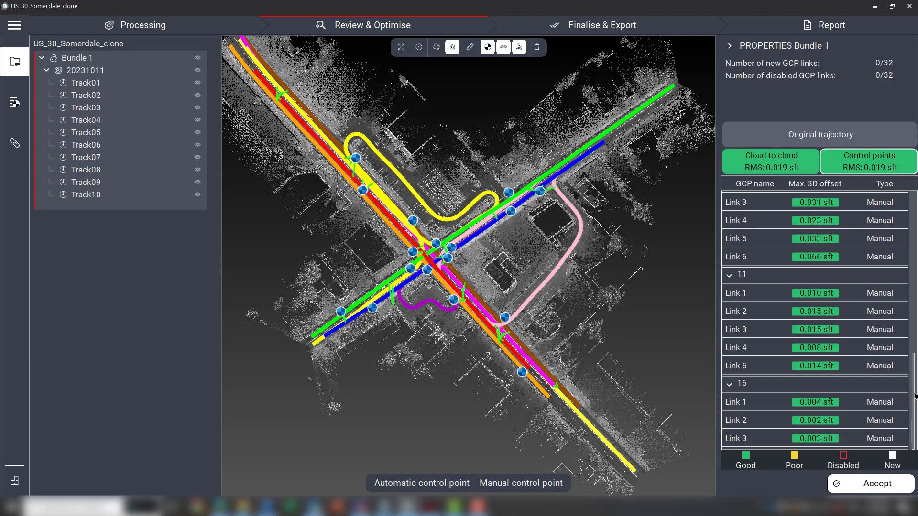
drag(914, 396, 903, 219)
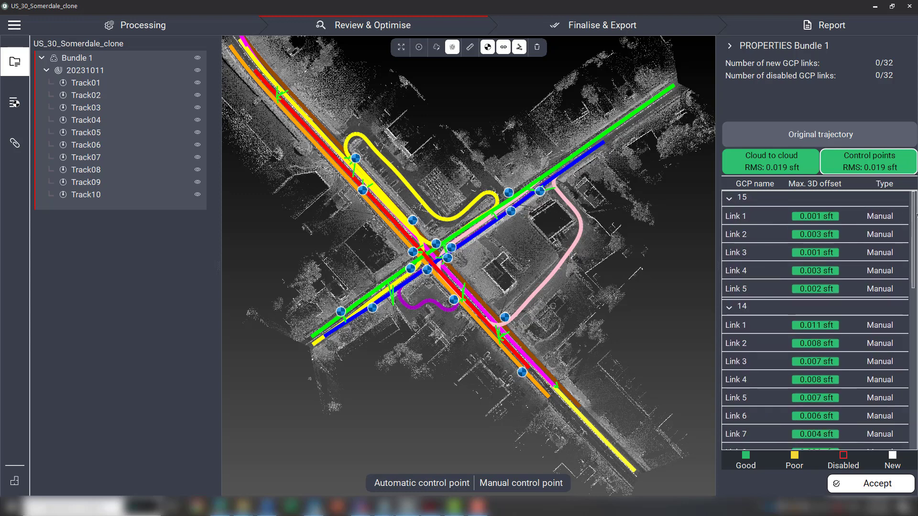
Return to the cloud-to-cloud link results and examine the trajectories in plan.
click(795, 168)
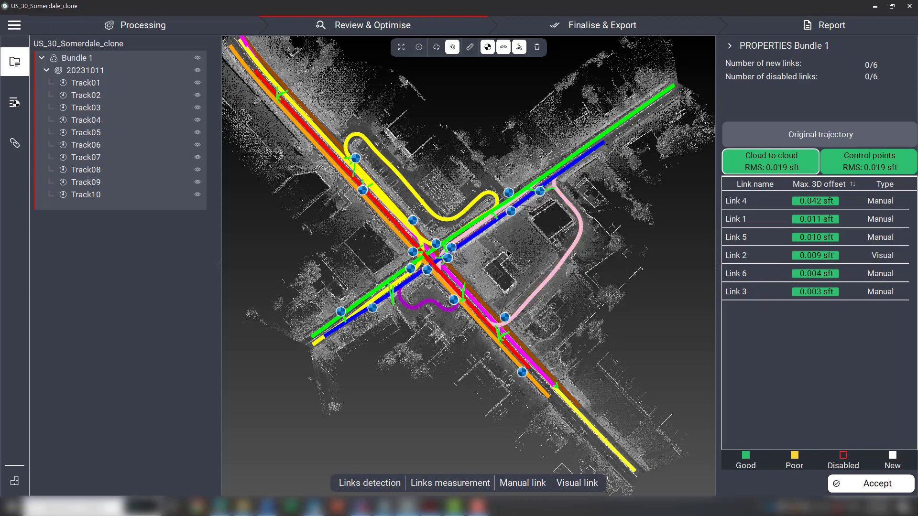
drag(509, 253, 569, 277)
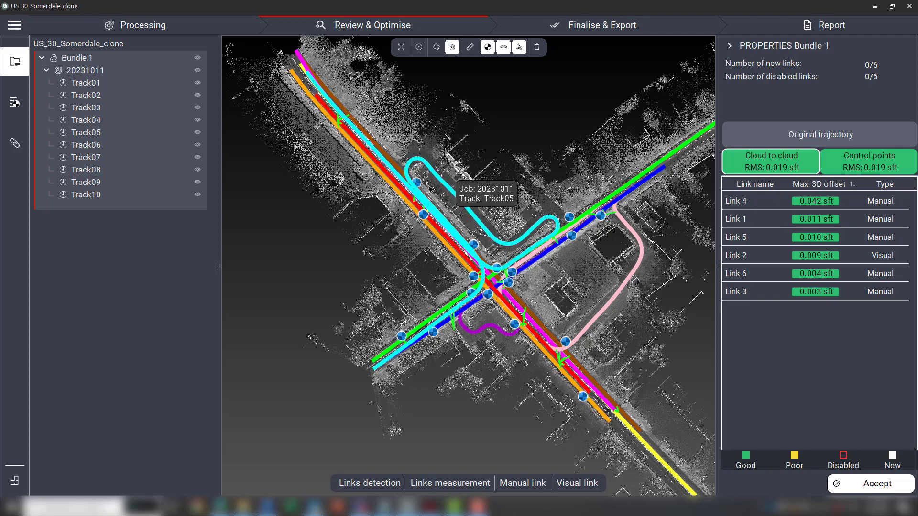
scroll(357, 179, up, 3)
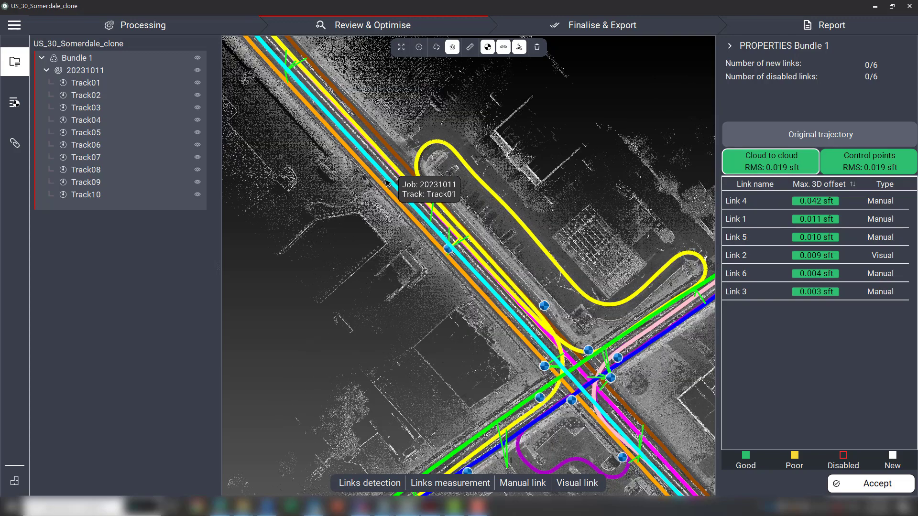
scroll(421, 258, down, 3)
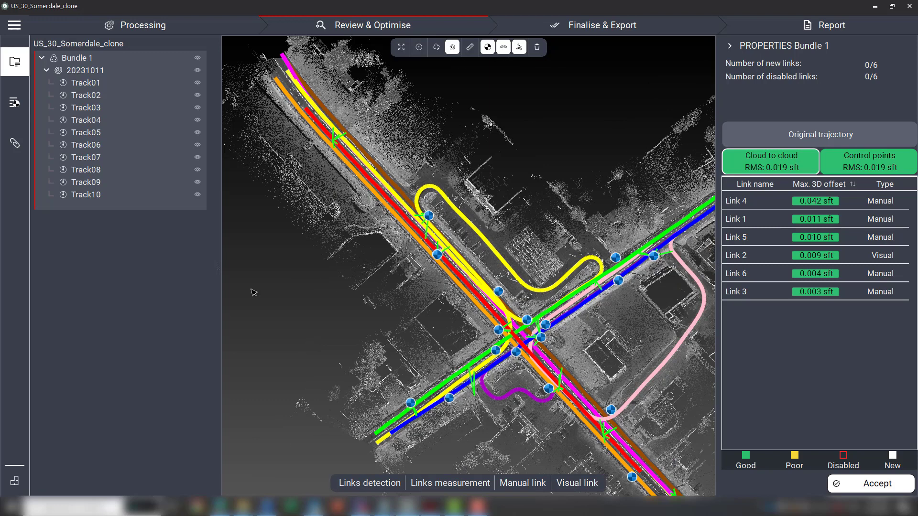
Switch the viewer to 3D view.
click(19, 489)
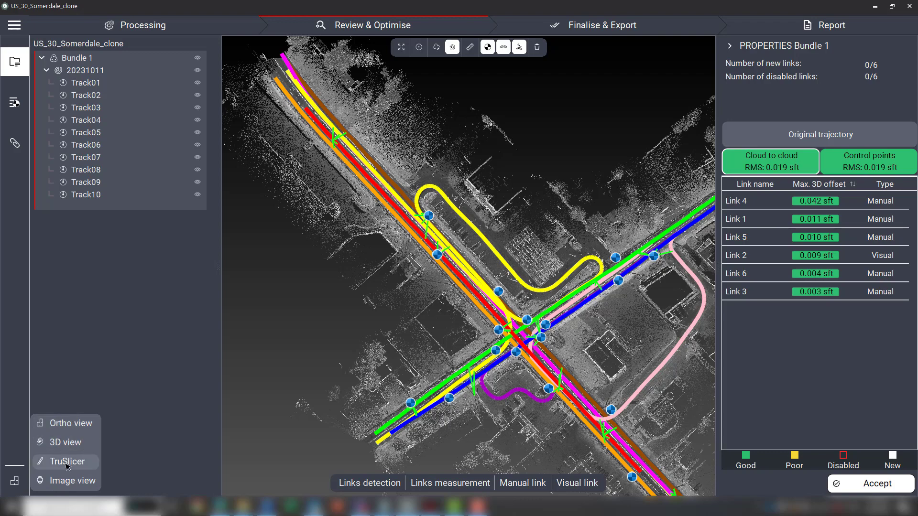
click(60, 444)
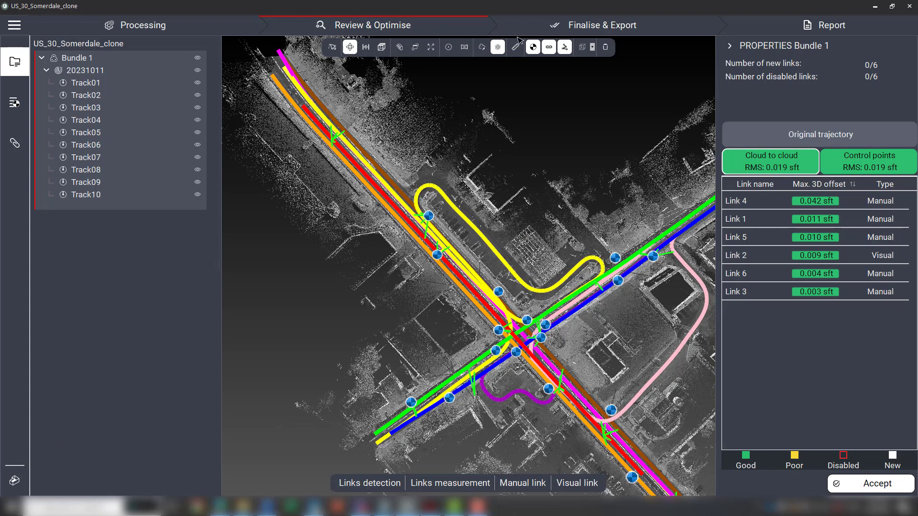
Inspect the trajectories and their links along the roadside in 3D.
scroll(486, 253, up, 3)
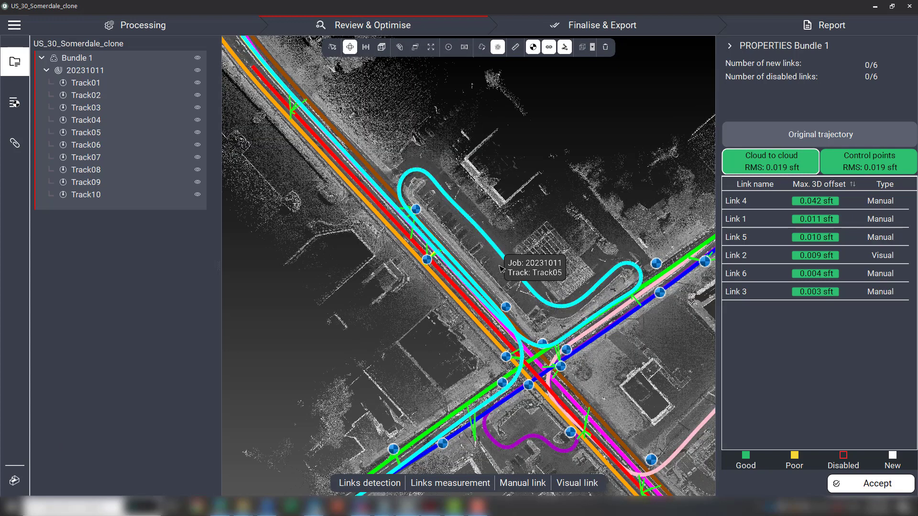
drag(487, 276, 633, 205)
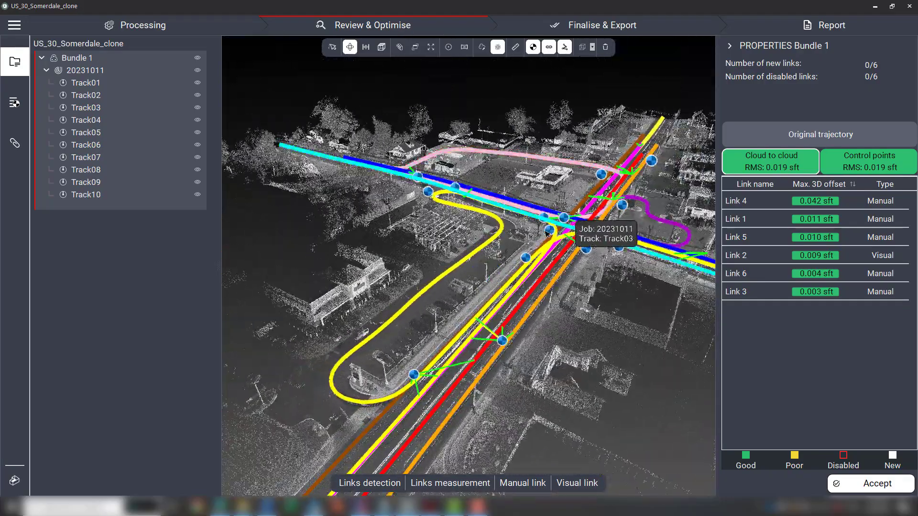
scroll(546, 233, up, 5)
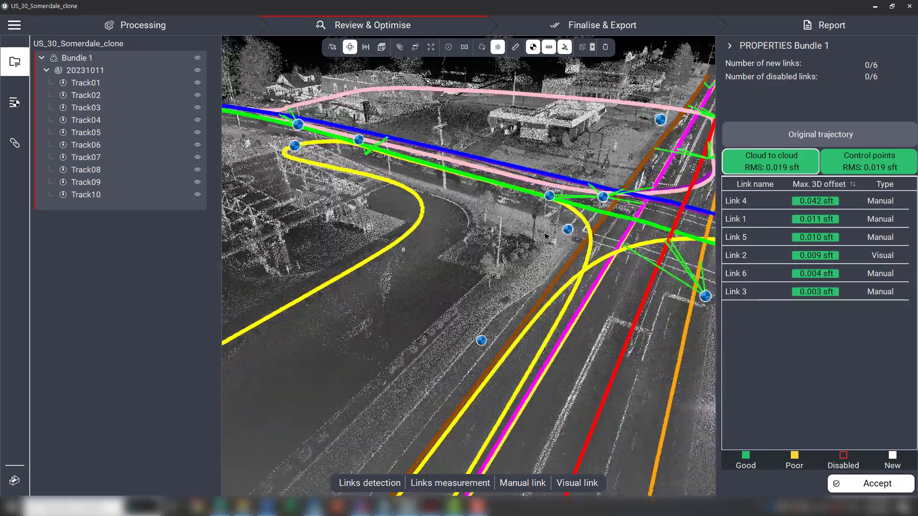
scroll(547, 235, up, 5)
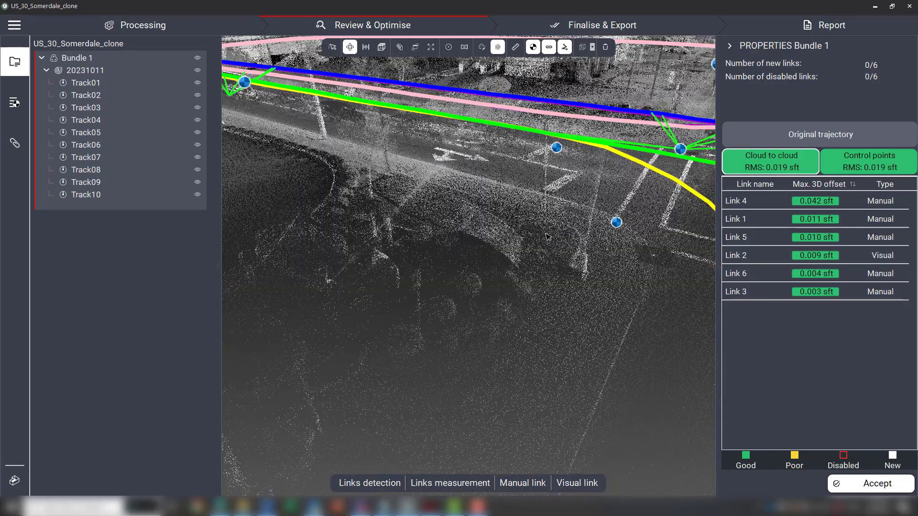
drag(599, 316, 410, 296)
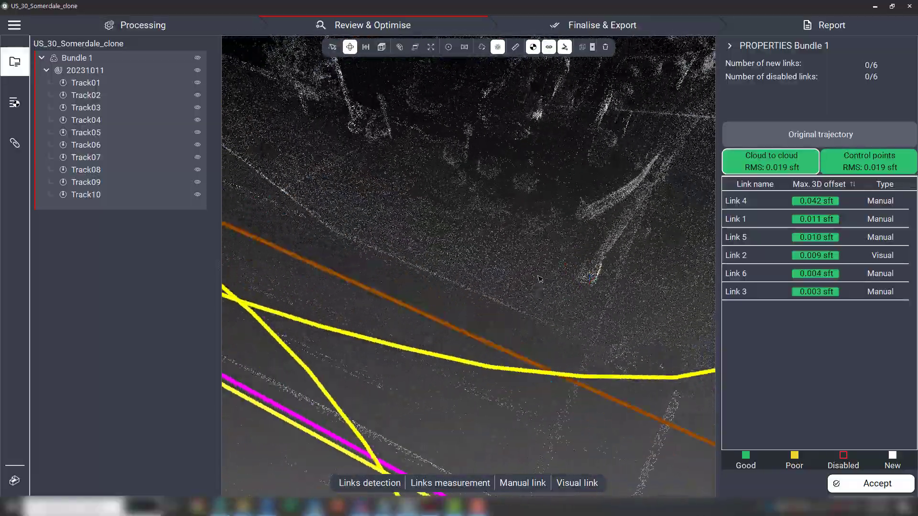
drag(679, 234, 312, 257)
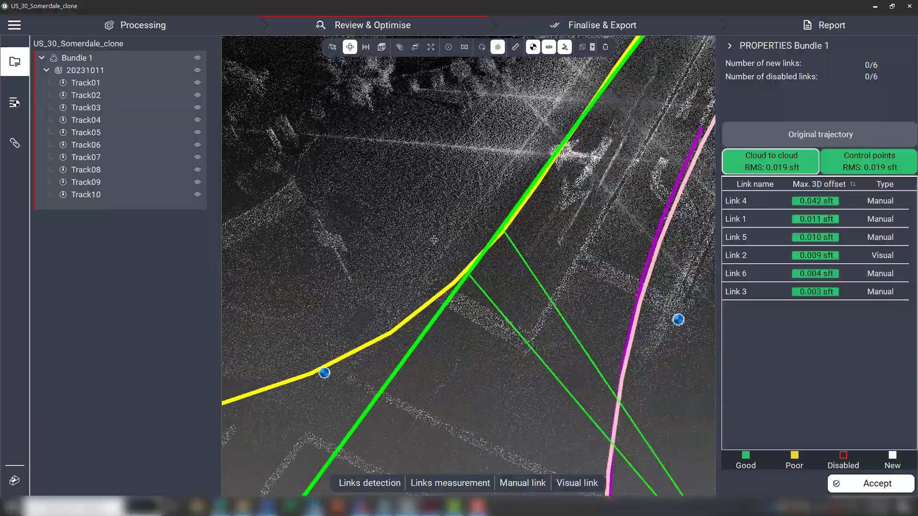
right_drag(565, 160, 371, 328)
drag(371, 328, 376, 313)
right_drag(458, 165, 468, 262)
scroll(468, 262, up, 3)
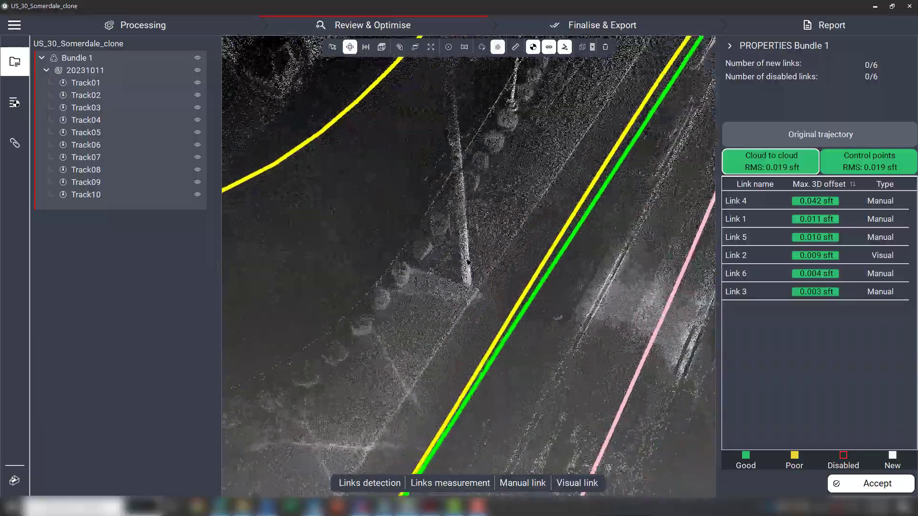
drag(468, 262, 433, 239)
scroll(521, 244, down, 3)
right_drag(526, 245, 199, 297)
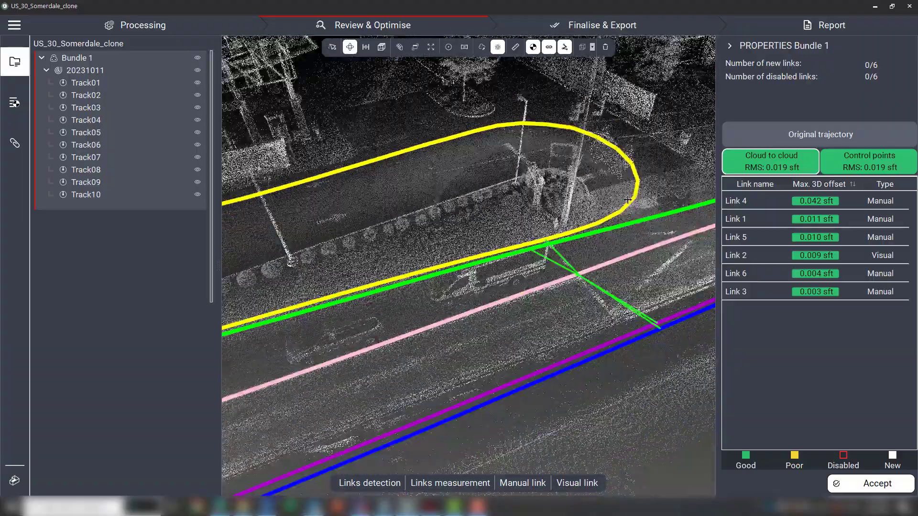
scroll(628, 199, up, 10)
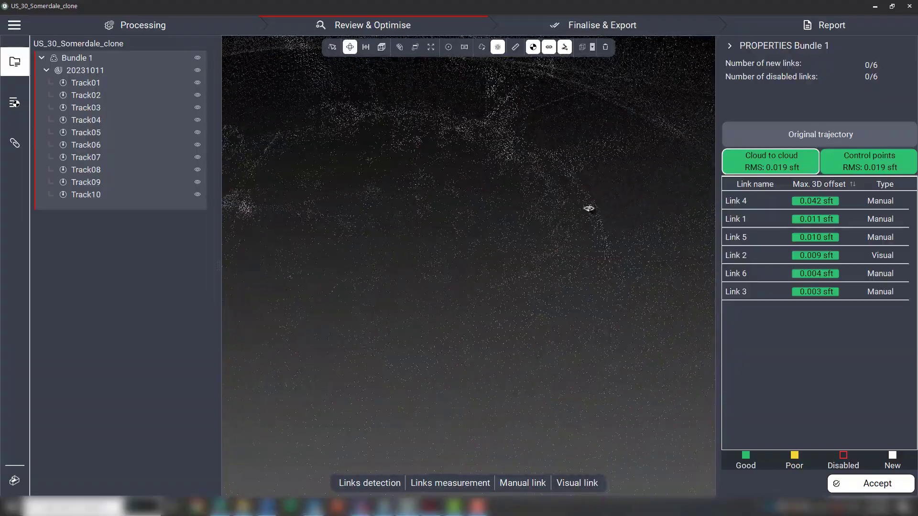
drag(469, 195, 542, 196)
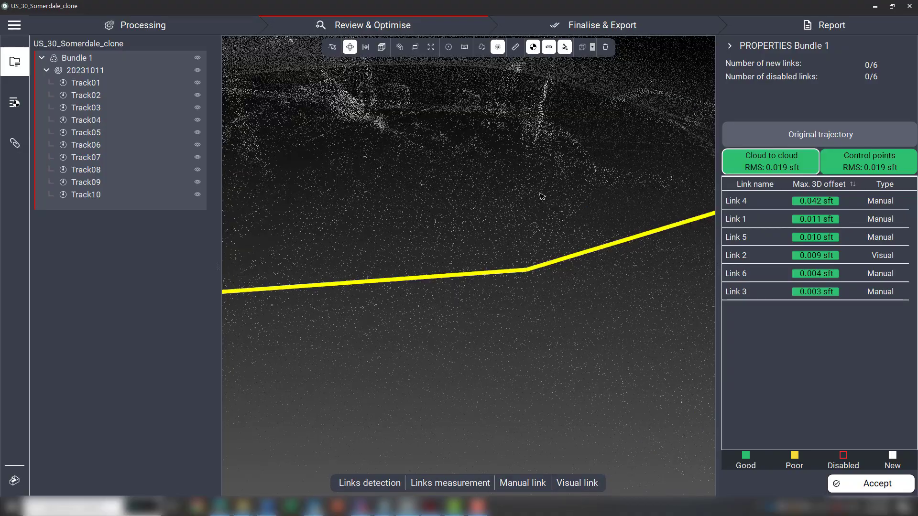
scroll(554, 193, down, 10)
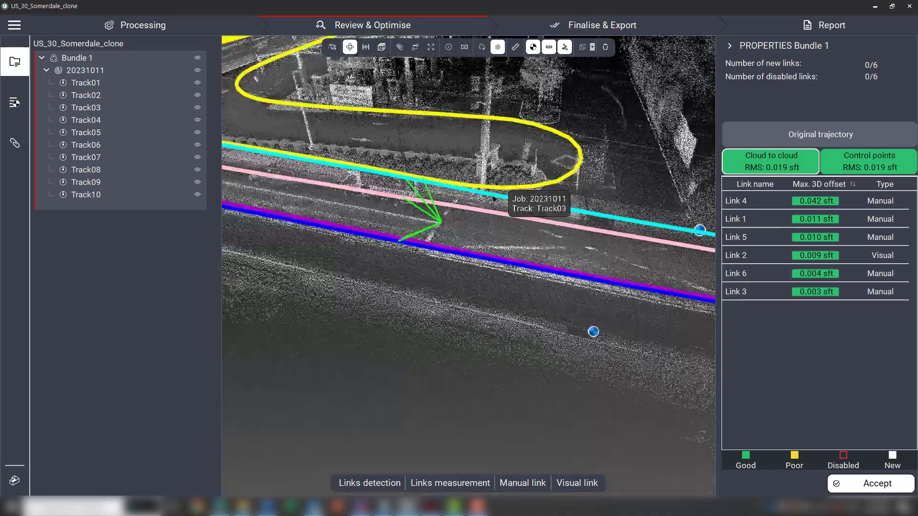
scroll(416, 181, down, 10)
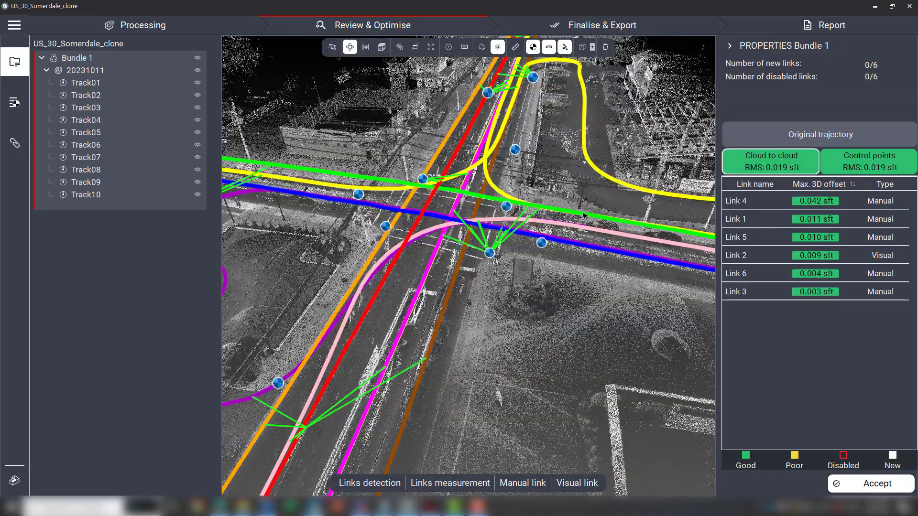
Inspect the control points and their links around the intersection in 3D.
drag(403, 168, 497, 193)
scroll(416, 175, up, 10)
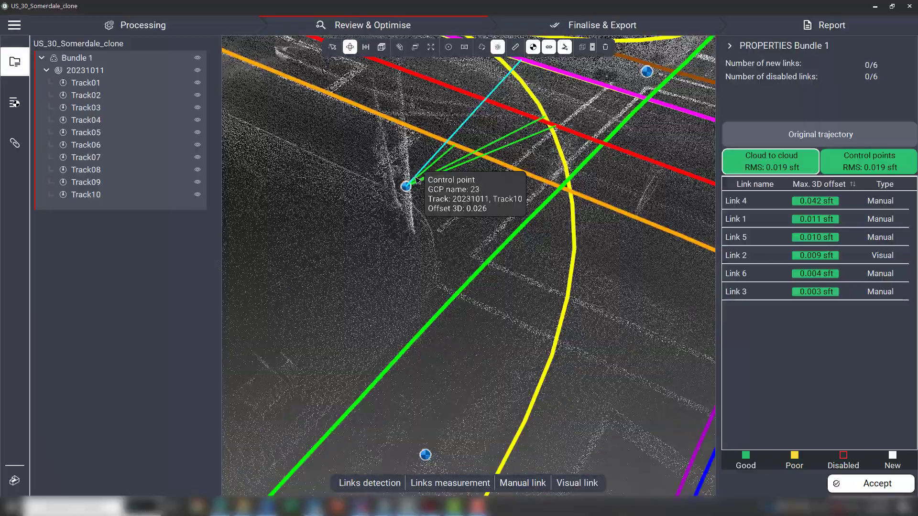
drag(386, 186, 268, 184)
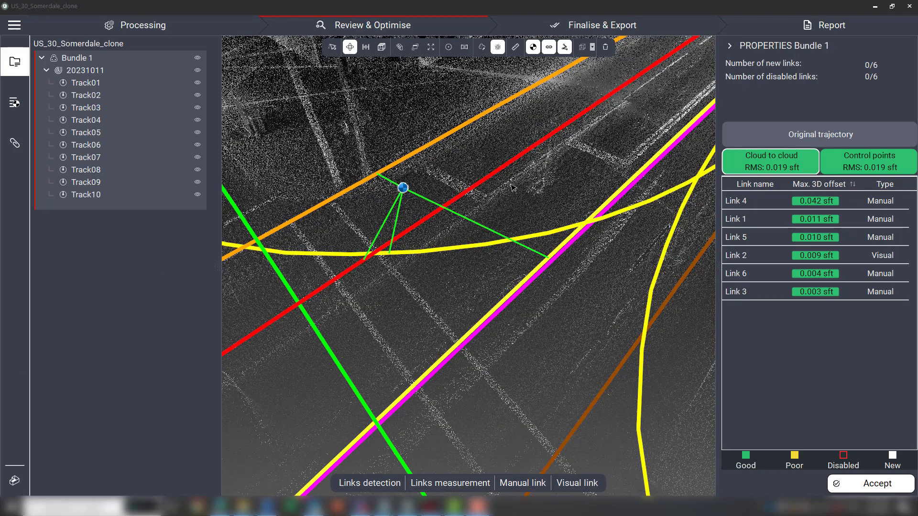
scroll(463, 166, down, 5)
middle_drag(355, 227, 713, 240)
scroll(376, 160, up, 5)
drag(374, 192, 415, 245)
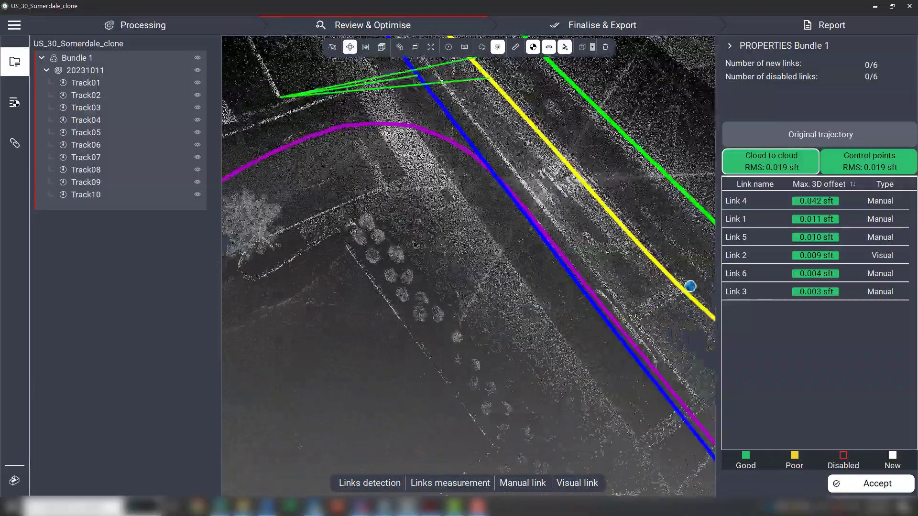
scroll(415, 245, down, 10)
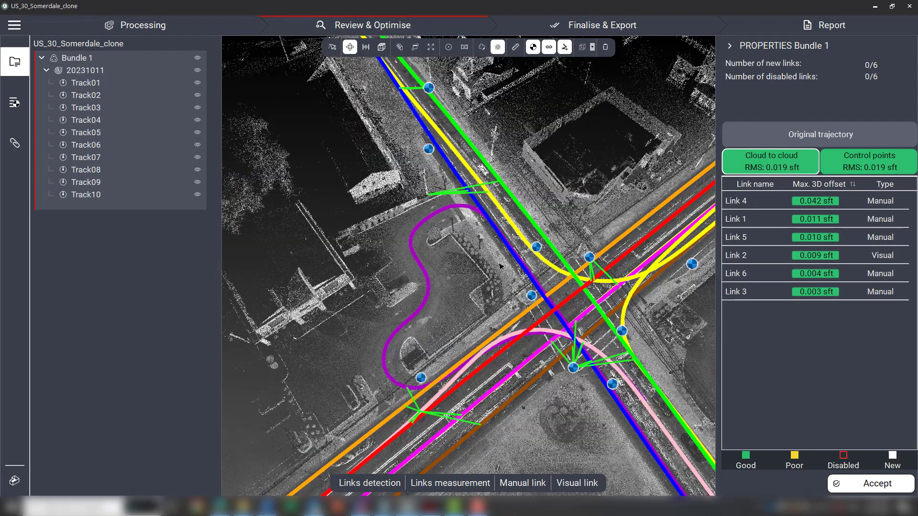
scroll(557, 251, down, 2)
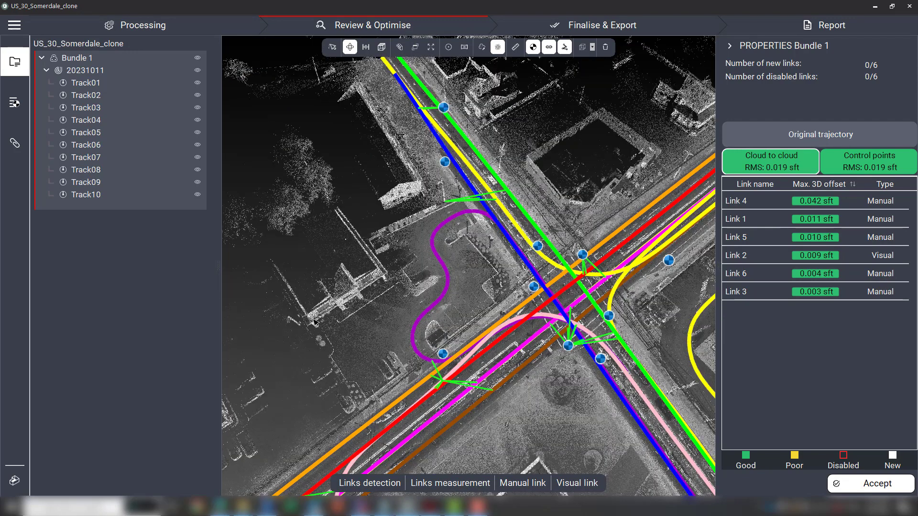
Switch the viewer to TruSlicer and highlight a trajectory in the slice.
click(17, 481)
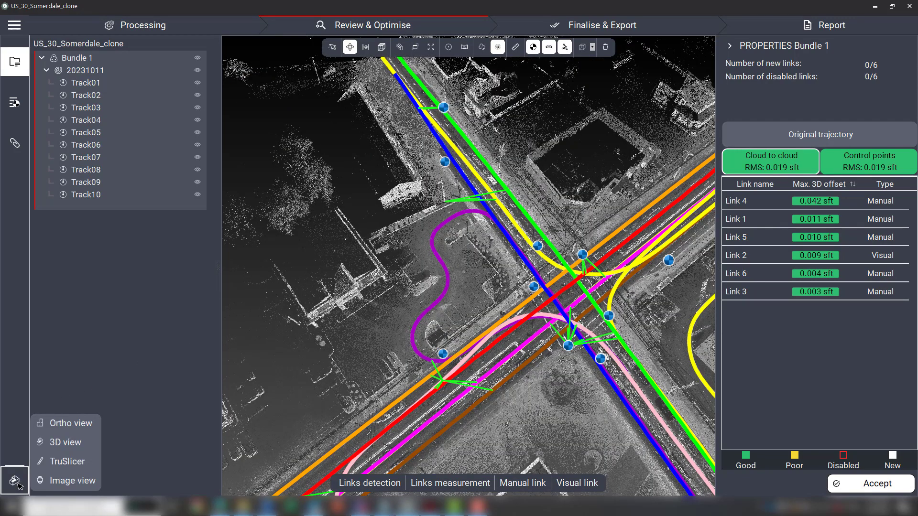
click(66, 461)
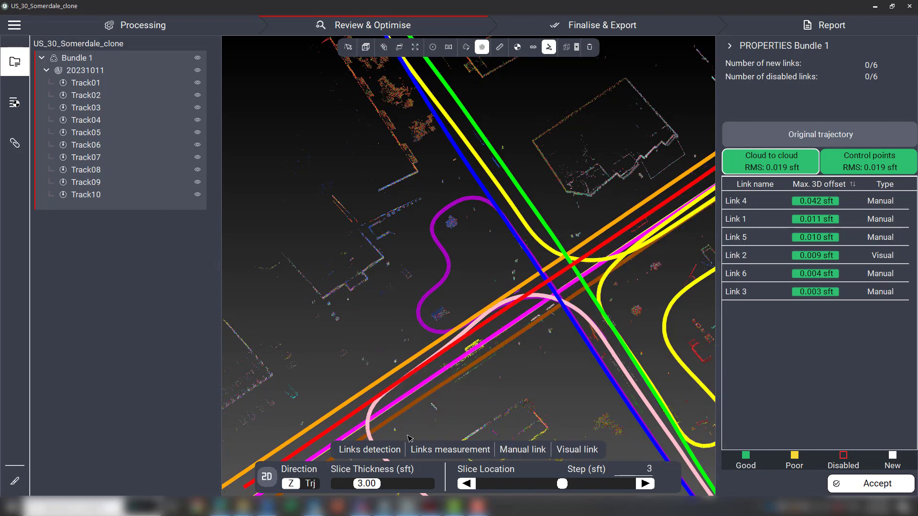
click(363, 421)
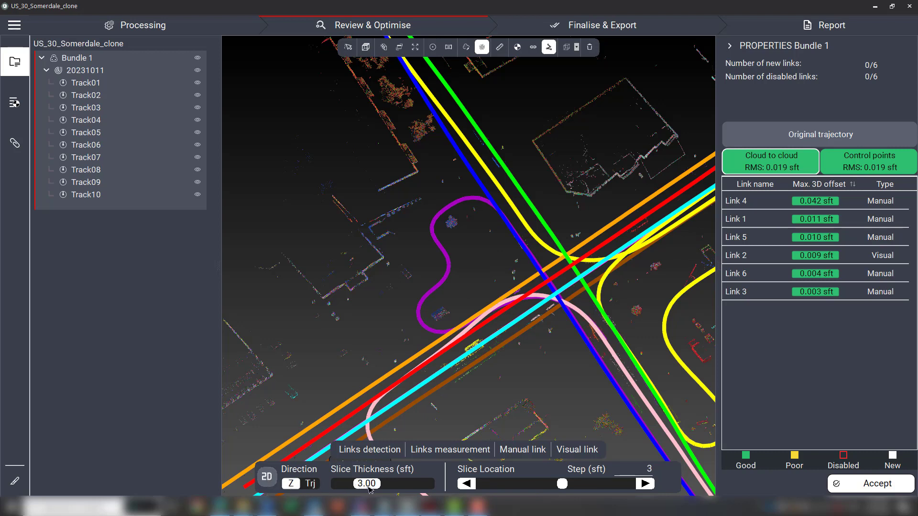
Set the slice thickness to 3.05 sft.
drag(370, 486, 360, 488)
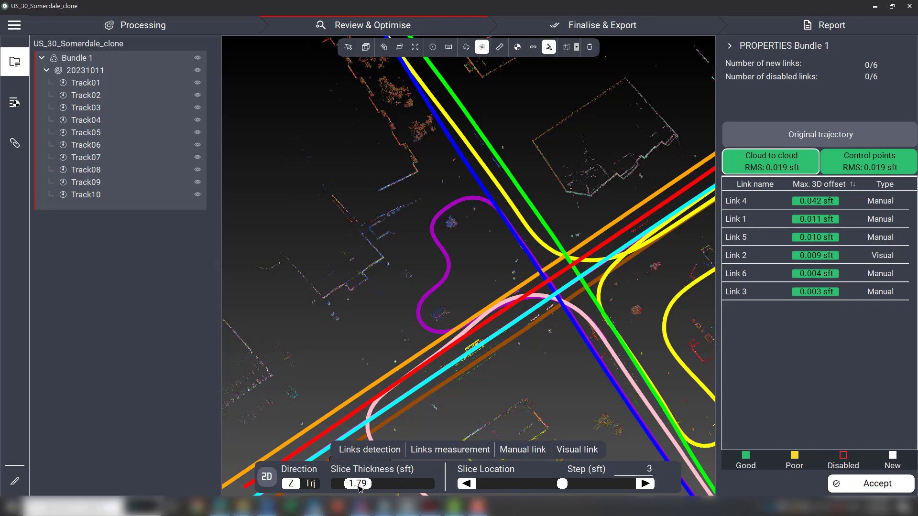
mouse_move(353, 486)
mouse_down()
mouse_move(379, 488)
mouse_move(345, 488)
mouse_move(366, 486)
mouse_up()
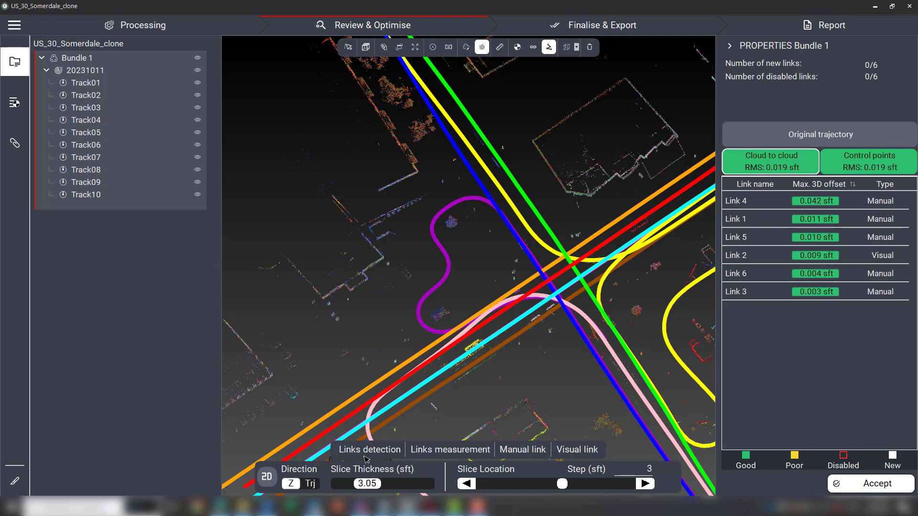
Switch the viewer to the top view.
scroll(536, 149, up, 5)
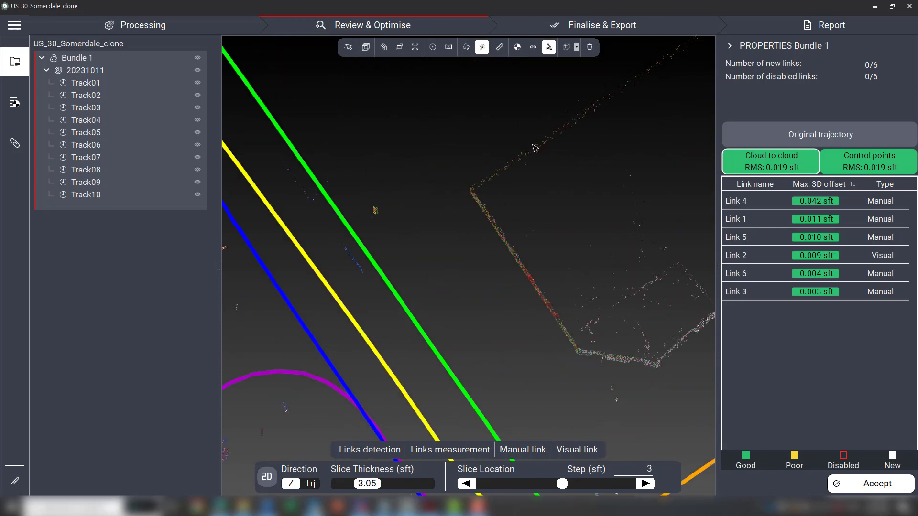
scroll(519, 272, down, 5)
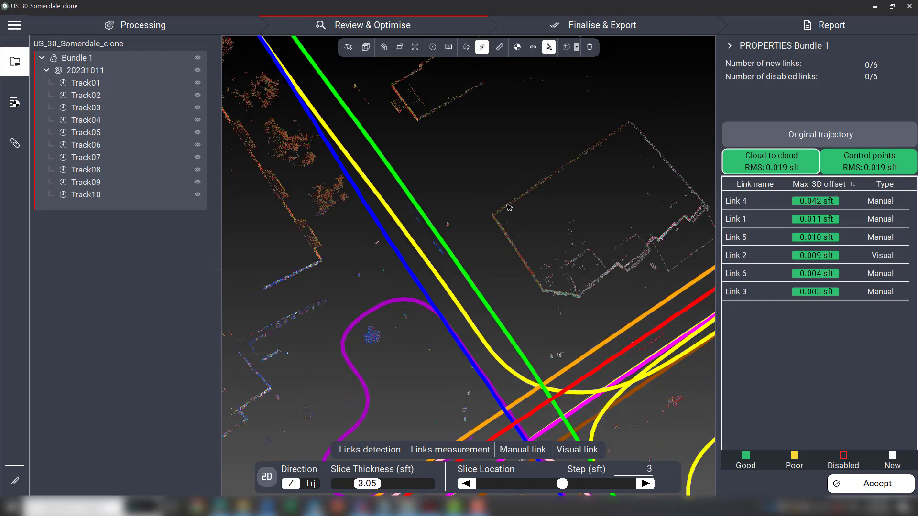
click(368, 50)
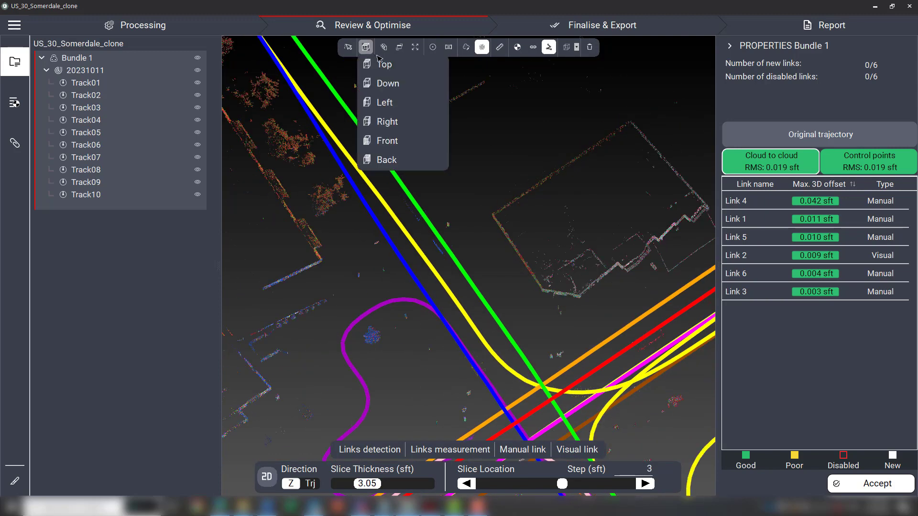
click(386, 64)
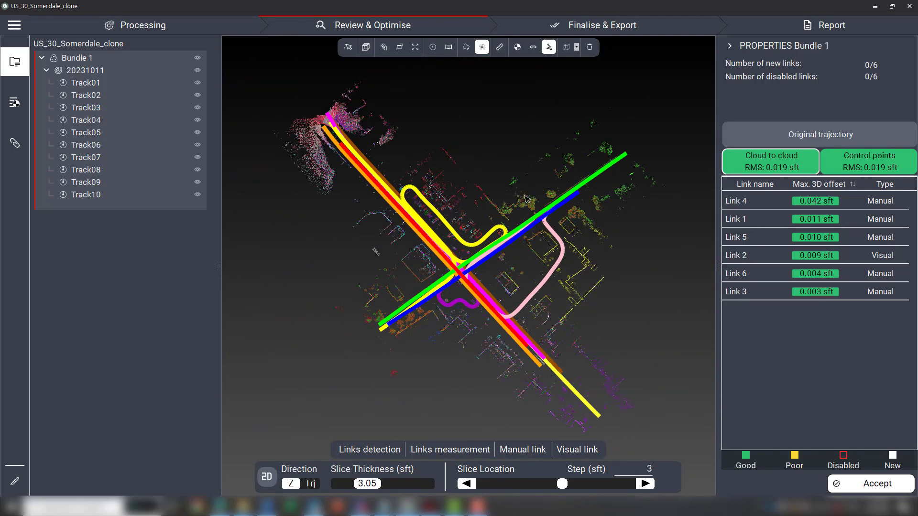
Set the slice thickness to 4.19 sft.
scroll(375, 211, up, 5)
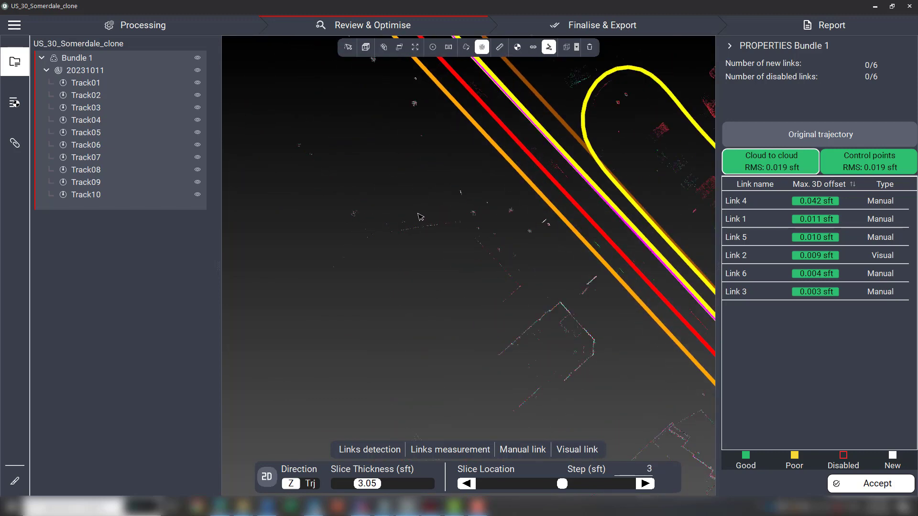
scroll(420, 217, down, 1)
drag(370, 486, 381, 486)
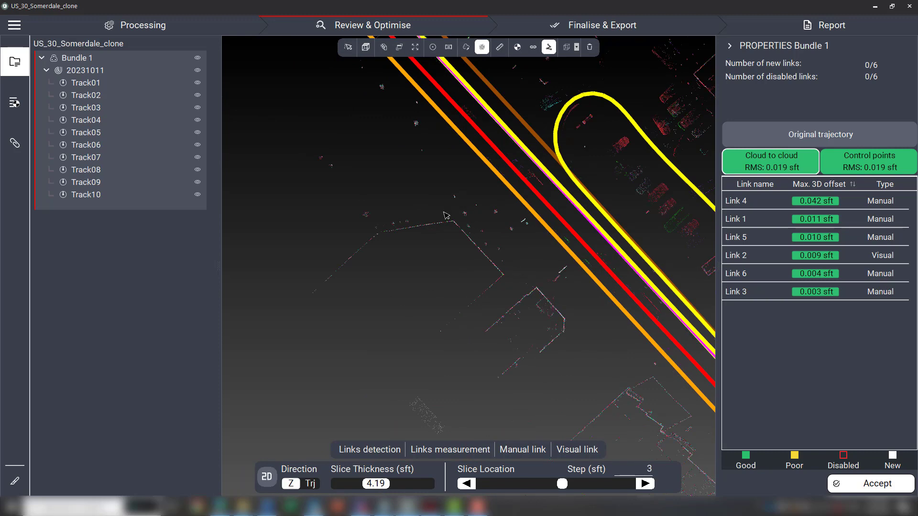
Inspect the trajectories against the building outlines around the intersection in the top view slice.
scroll(478, 225, up, 5)
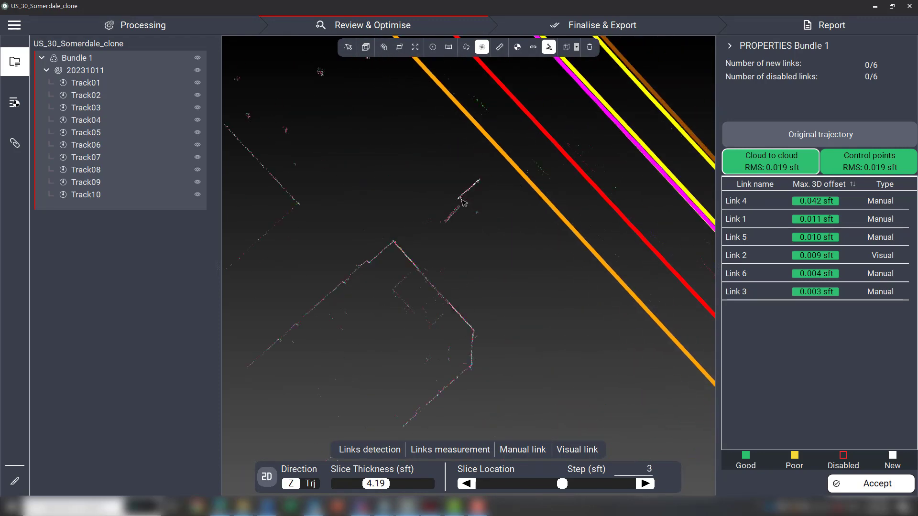
scroll(358, 277, down, 4)
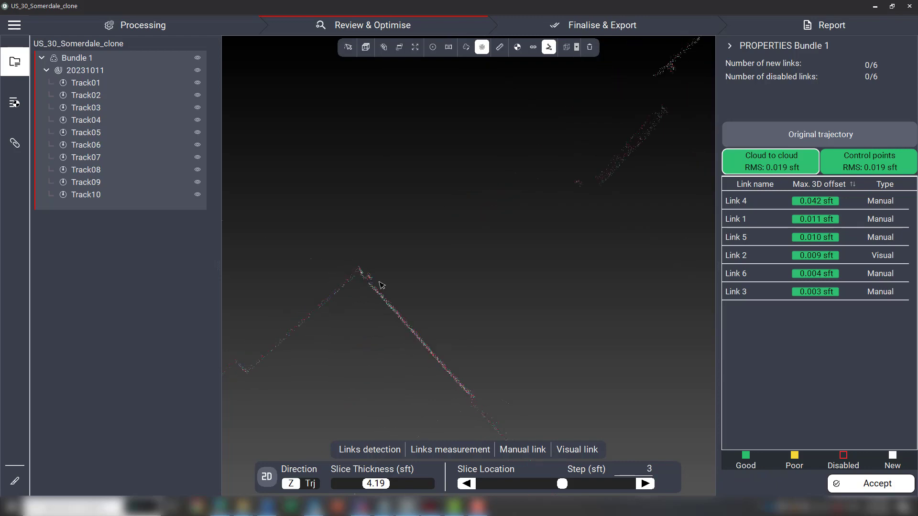
scroll(529, 318, up, 4)
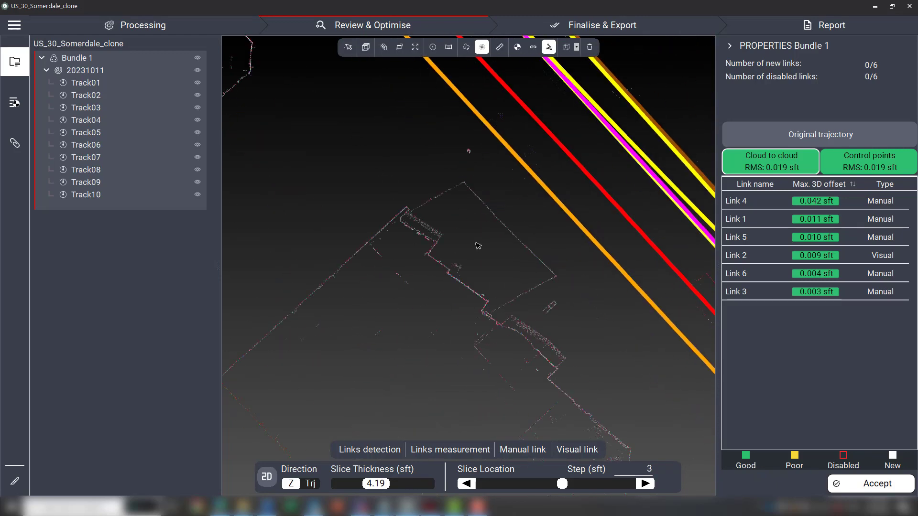
scroll(499, 268, down, 3)
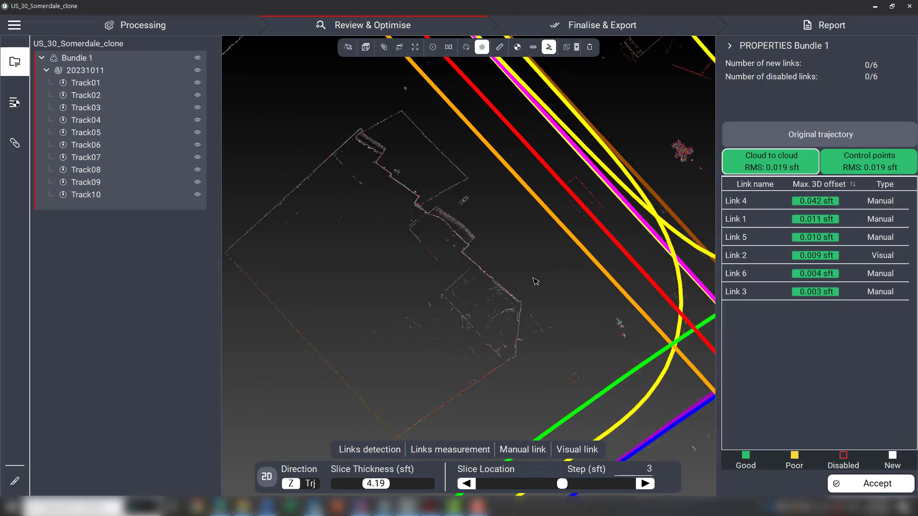
middle_drag(561, 313, 404, 128)
scroll(537, 291, down, 5)
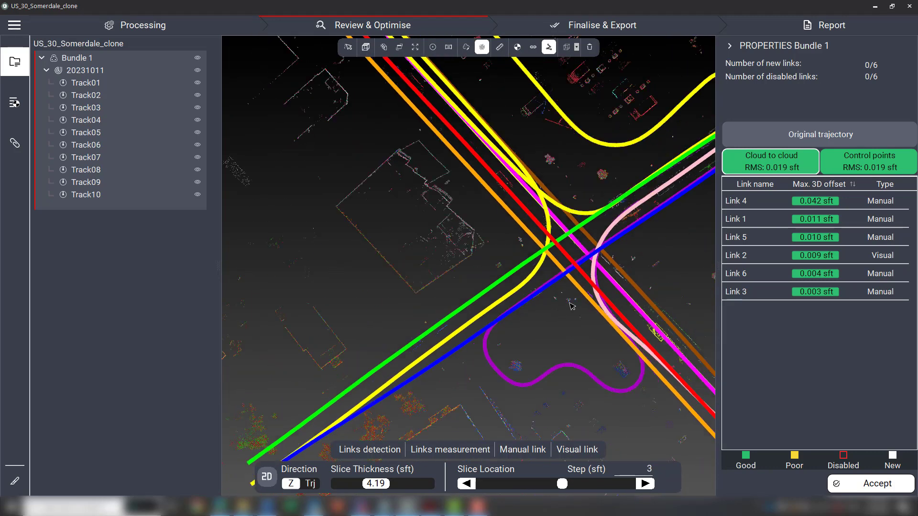
middle_drag(570, 305, 373, 302)
scroll(514, 268, up, 6)
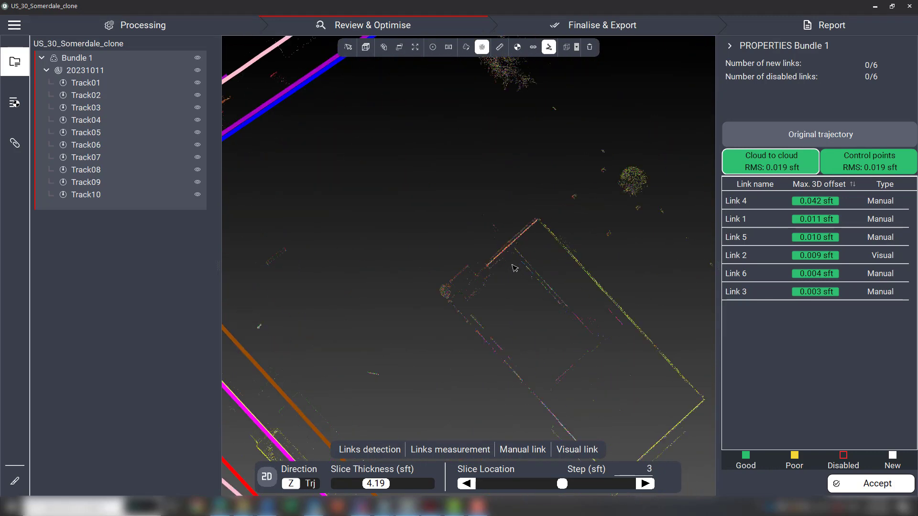
middle_drag(311, 277, 498, 241)
scroll(424, 221, down, 4)
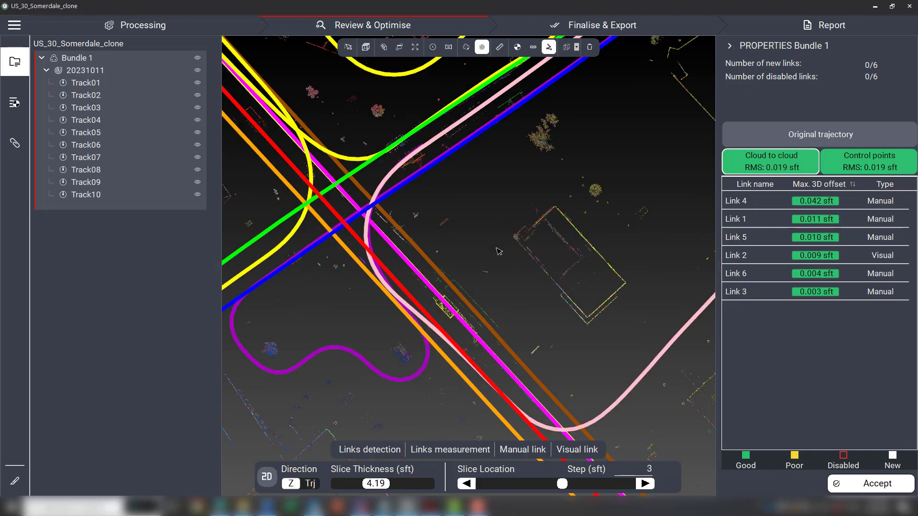
middle_drag(656, 211, 468, 202)
middle_drag(485, 151, 463, 300)
middle_drag(438, 197, 504, 382)
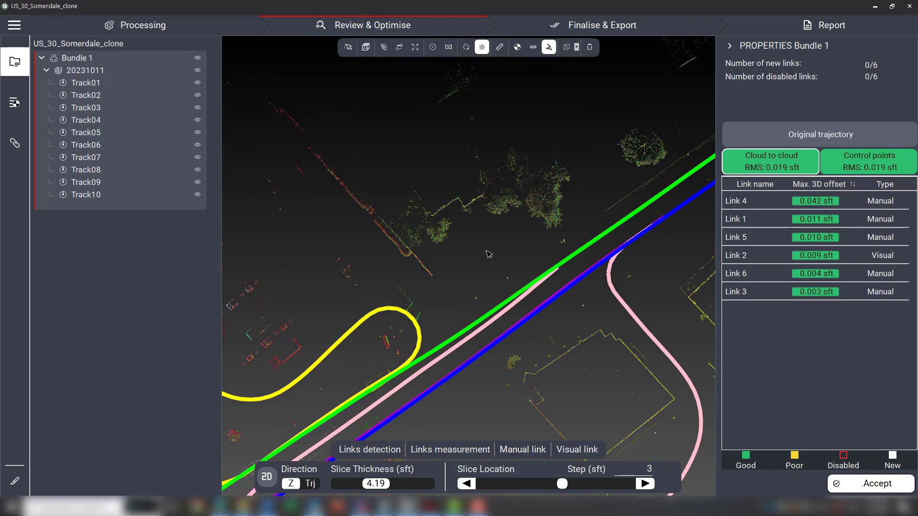
middle_drag(432, 275, 639, 137)
middle_drag(361, 385, 519, 215)
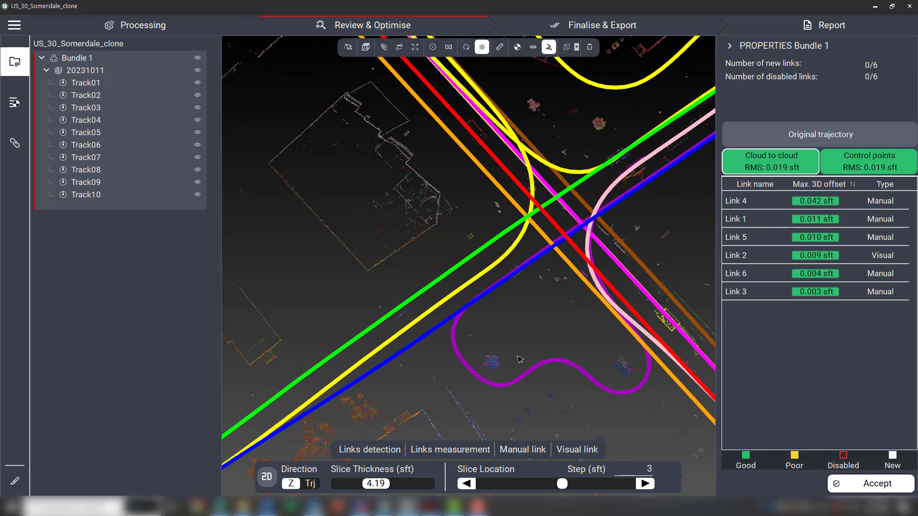
scroll(548, 342, down, 2)
scroll(547, 343, down, 2)
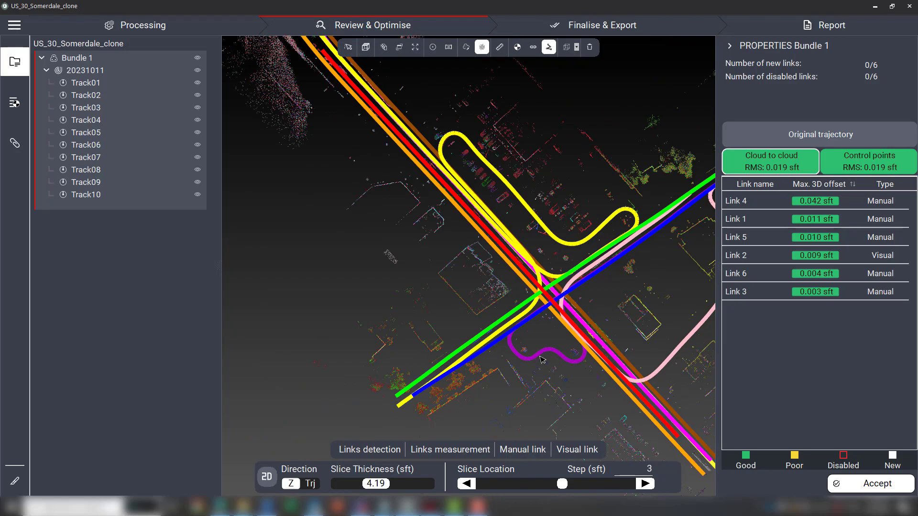
Set the slice direction to follow the trajectory of Track01.
click(310, 485)
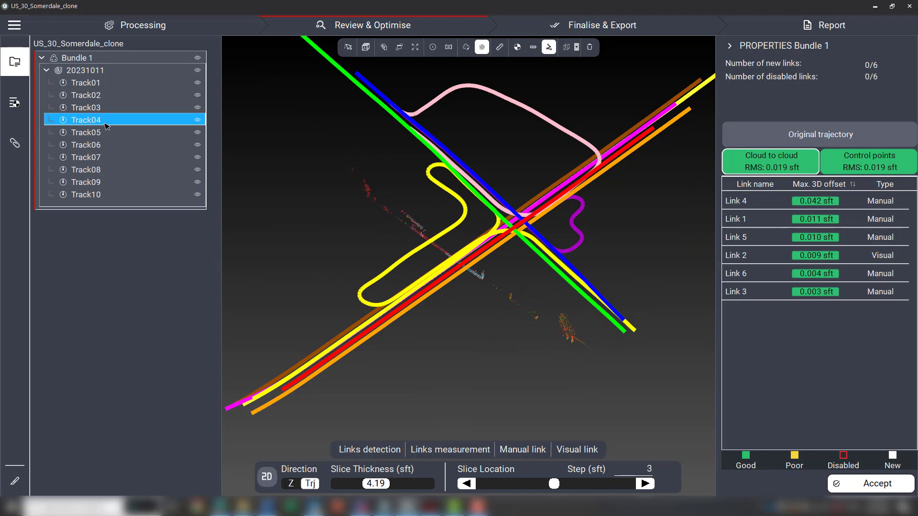
click(94, 83)
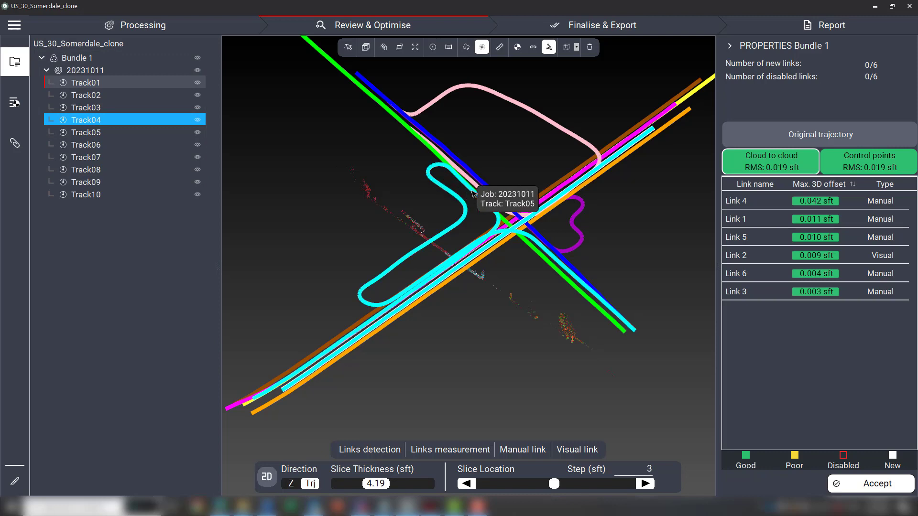
click(292, 484)
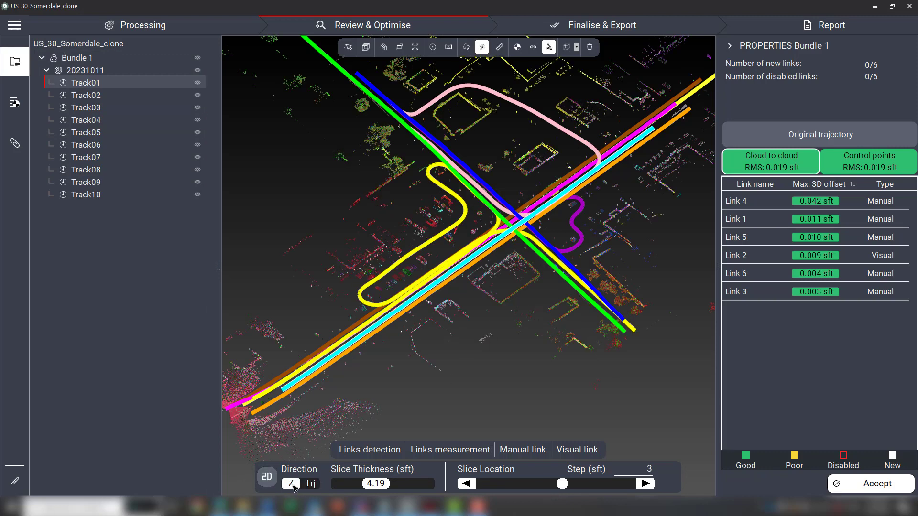
click(95, 97)
click(95, 84)
click(309, 484)
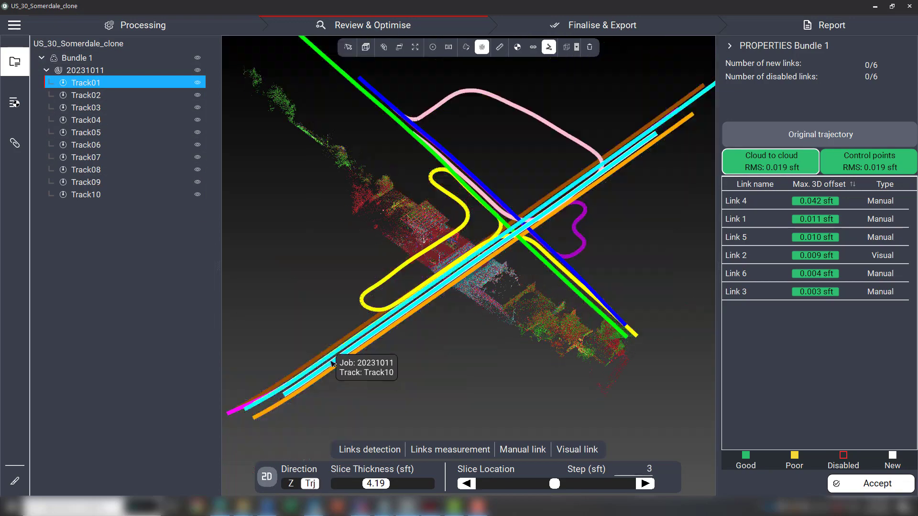
Set the slice thickness to 1.73 sft.
scroll(332, 364, up, 5)
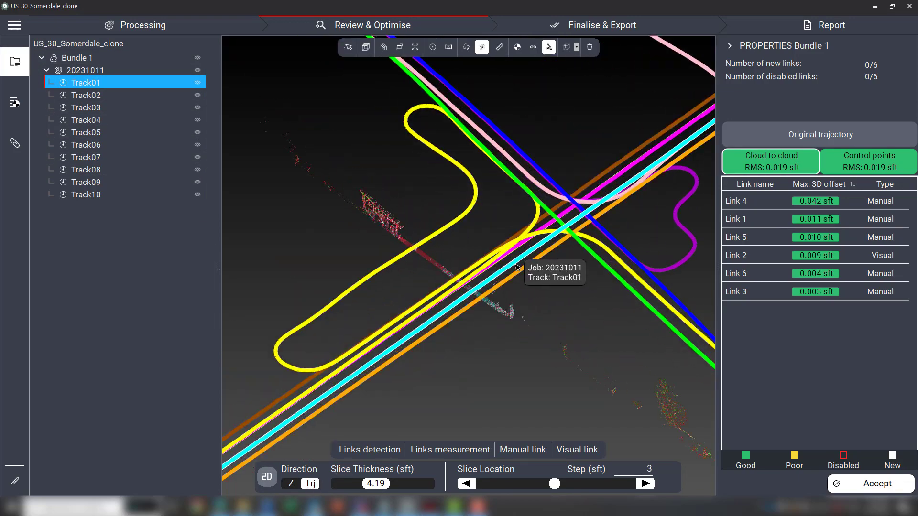
scroll(478, 291, up, 8)
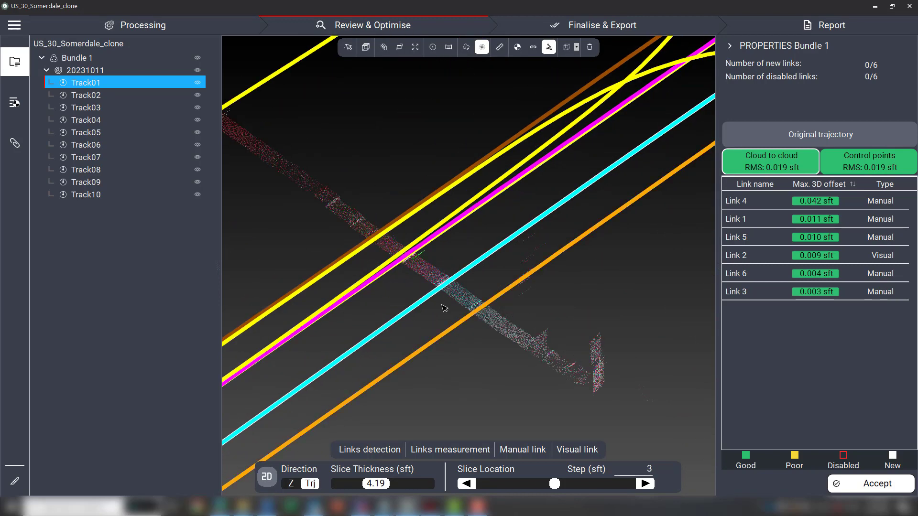
drag(461, 297, 459, 303)
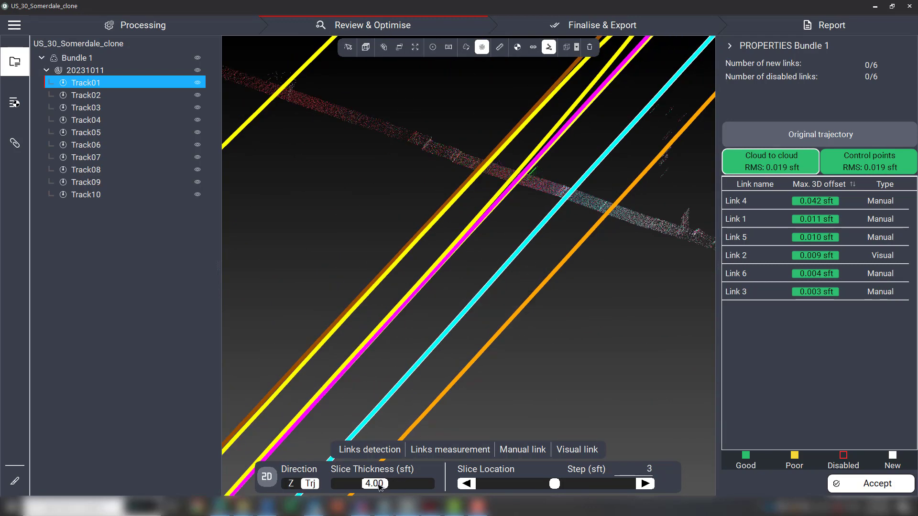
drag(380, 486, 363, 492)
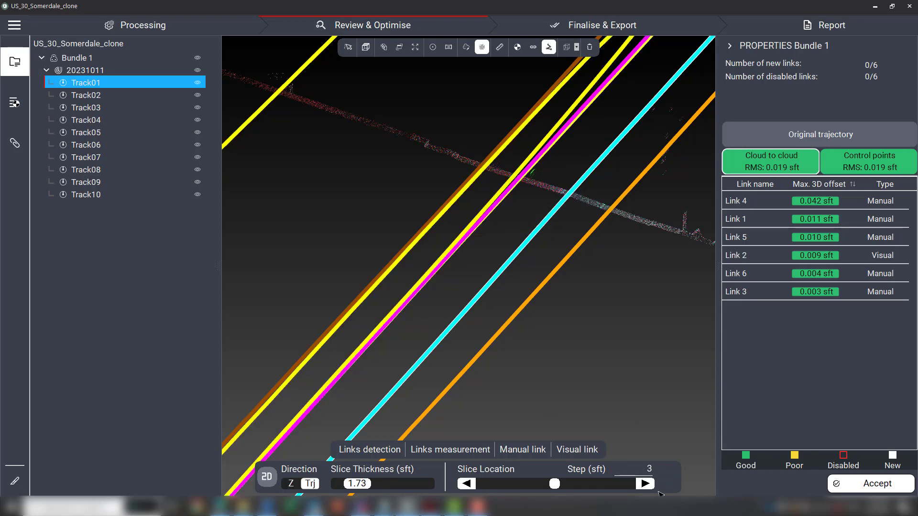
Advance the slice location along Track01 several steps.
click(646, 484)
click(645, 484)
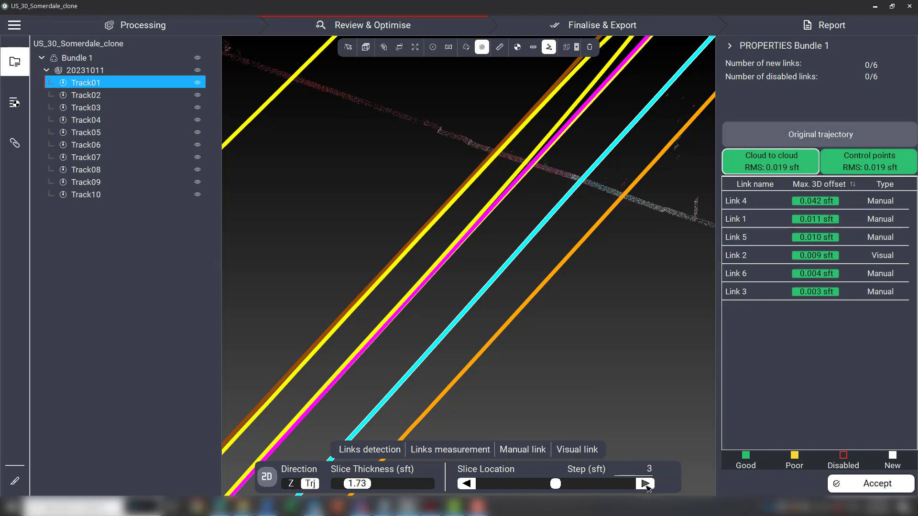
click(645, 484)
click(645, 485)
click(646, 485)
click(646, 485)
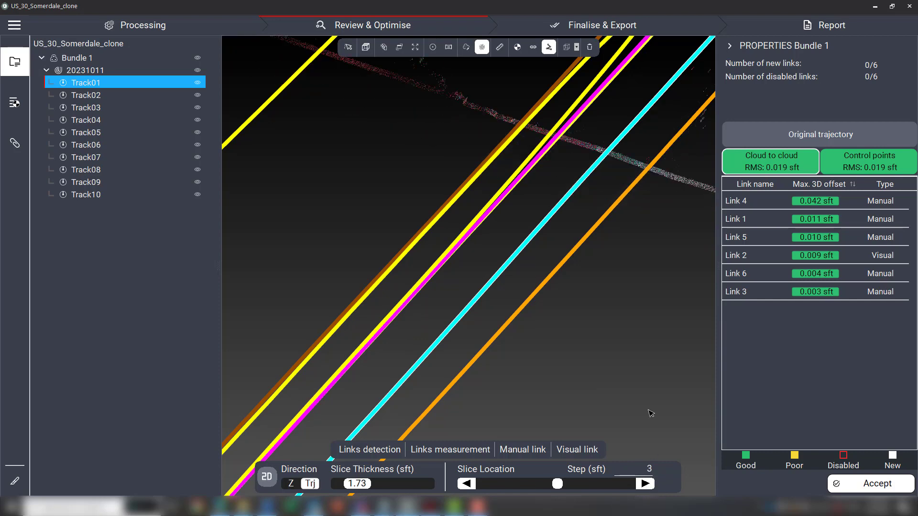
Set the slice step to 10 sft and advance the slice location further along Track01.
middle_drag(658, 324, 509, 424)
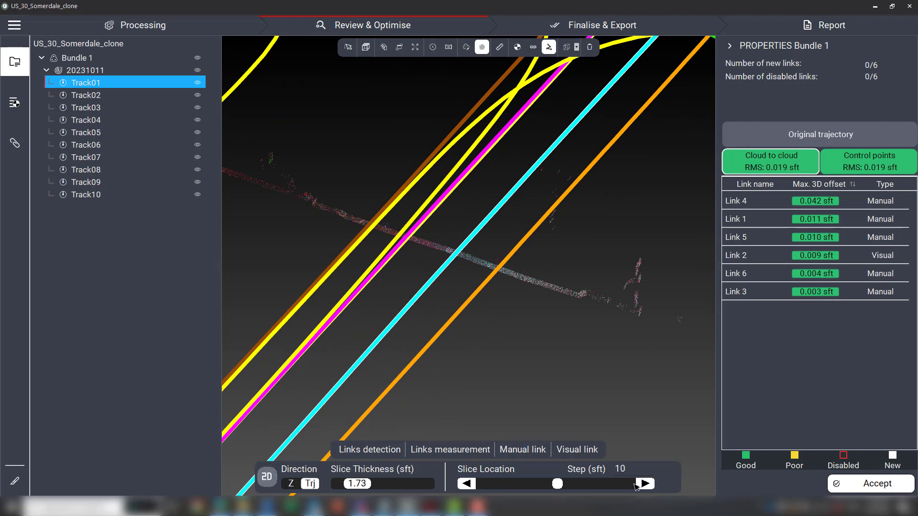
click(649, 484)
click(650, 485)
click(649, 484)
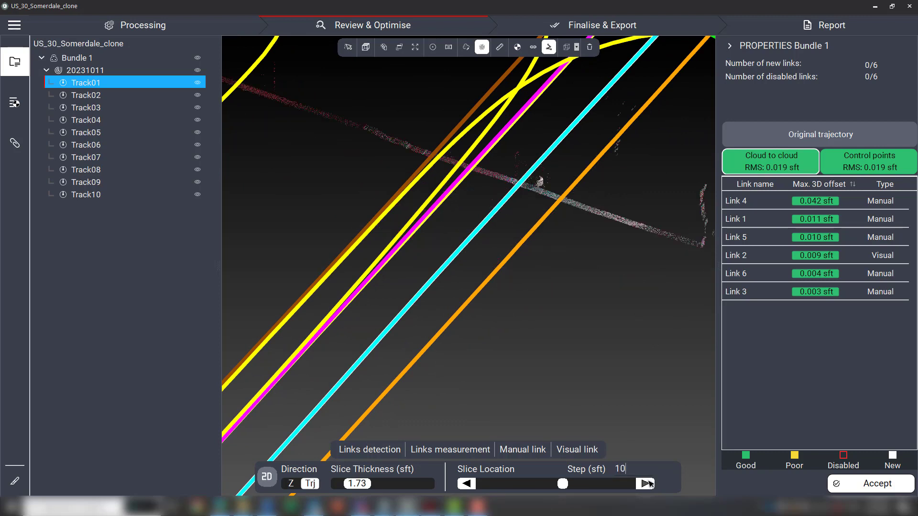
Set the slice thickness to 0.66 sft.
middle_drag(593, 248, 529, 345)
scroll(485, 293, up, 2)
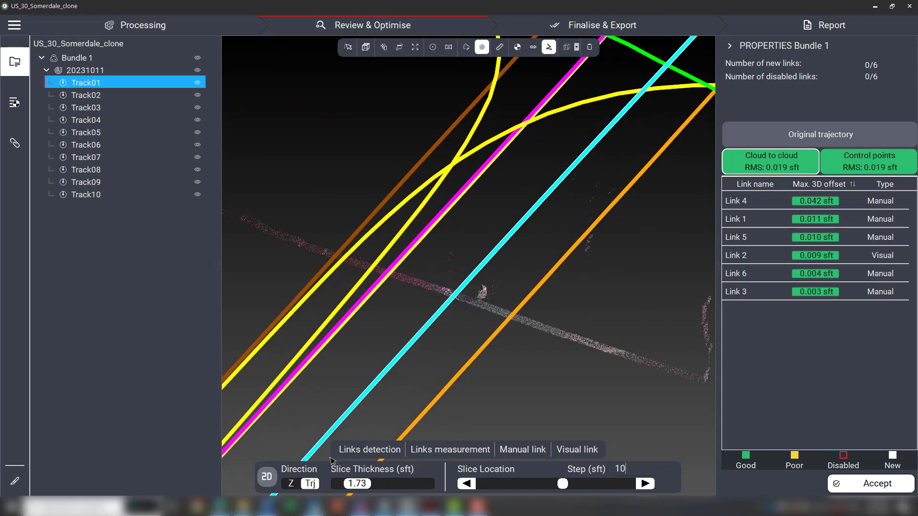
mouse_move(474, 301)
mouse_down()
mouse_move(515, 281)
mouse_move(488, 301)
mouse_up()
scroll(499, 301, up, 2)
scroll(499, 302, up, 2)
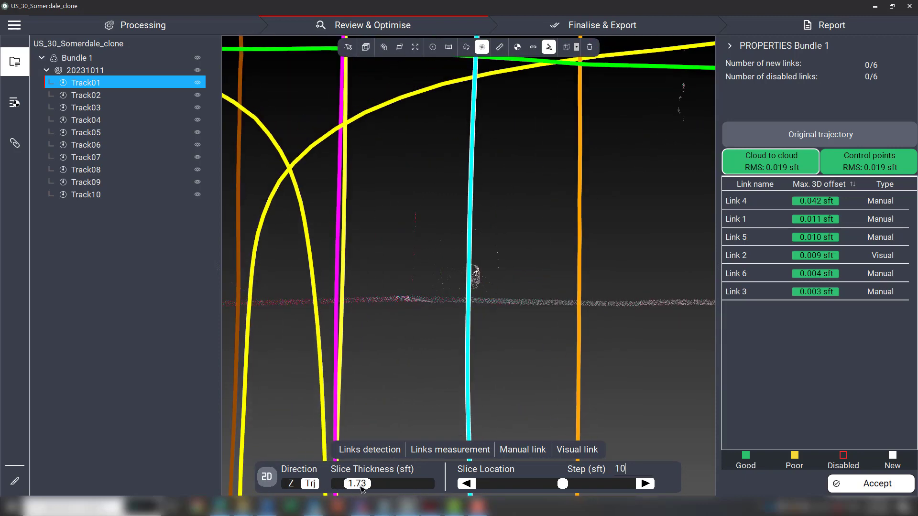
drag(360, 486, 353, 486)
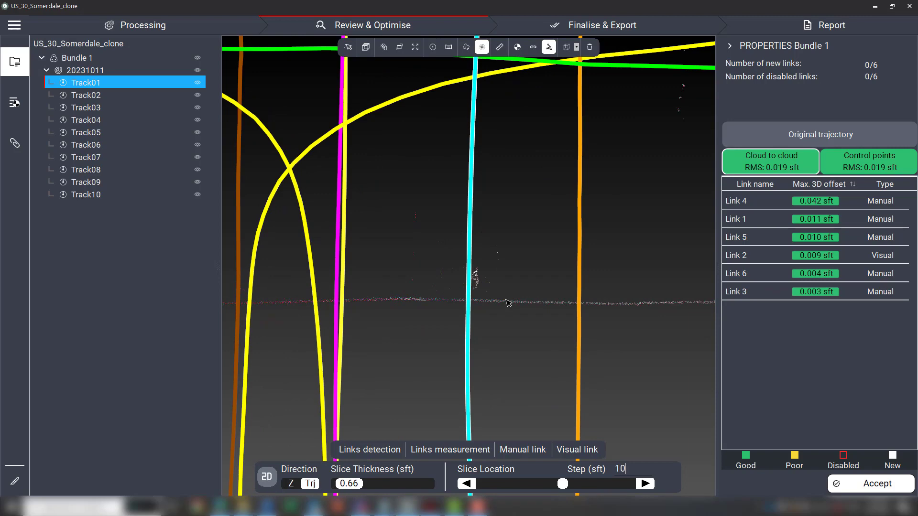
Hide the trajectory lines in the slice view and set the slice thickness to 1.03 sft.
drag(507, 303, 522, 233)
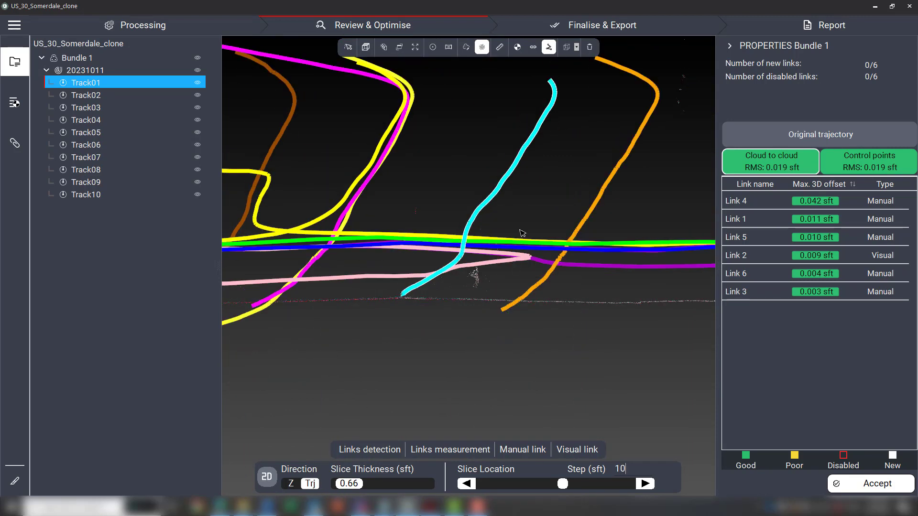
click(549, 47)
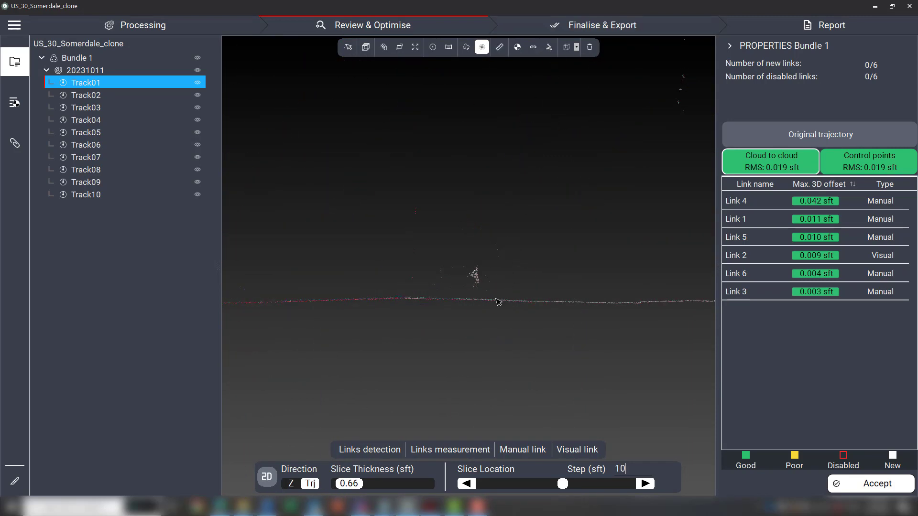
drag(495, 299, 487, 305)
middle_drag(683, 308, 568, 288)
scroll(568, 287, up, 2)
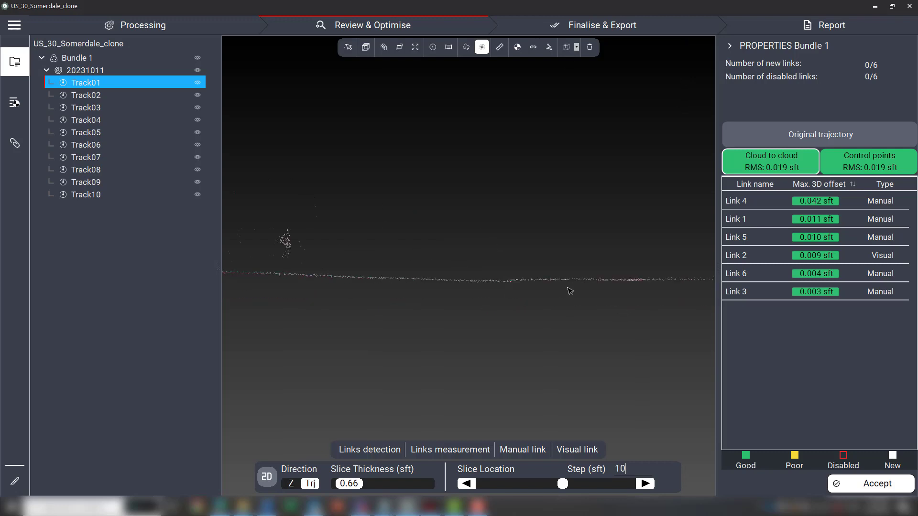
scroll(500, 281, up, 2)
drag(499, 279, 509, 279)
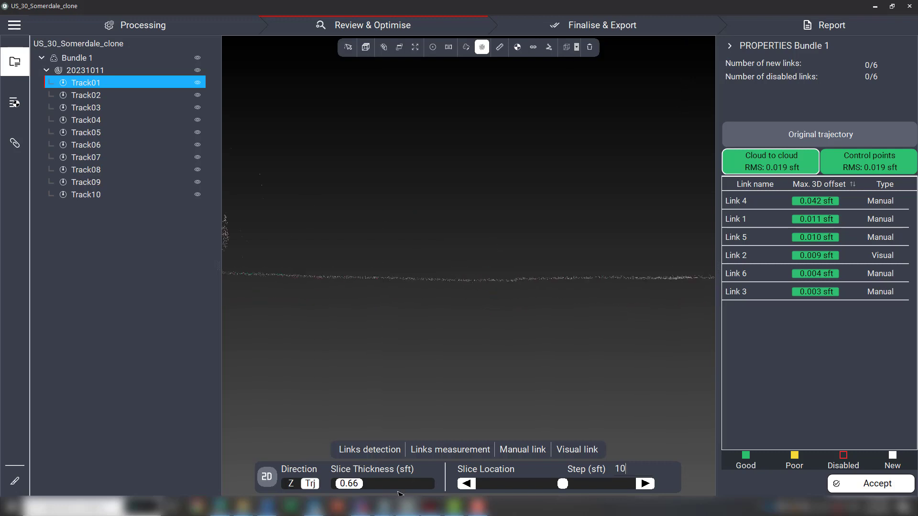
middle_drag(369, 345, 439, 415)
drag(355, 486, 358, 486)
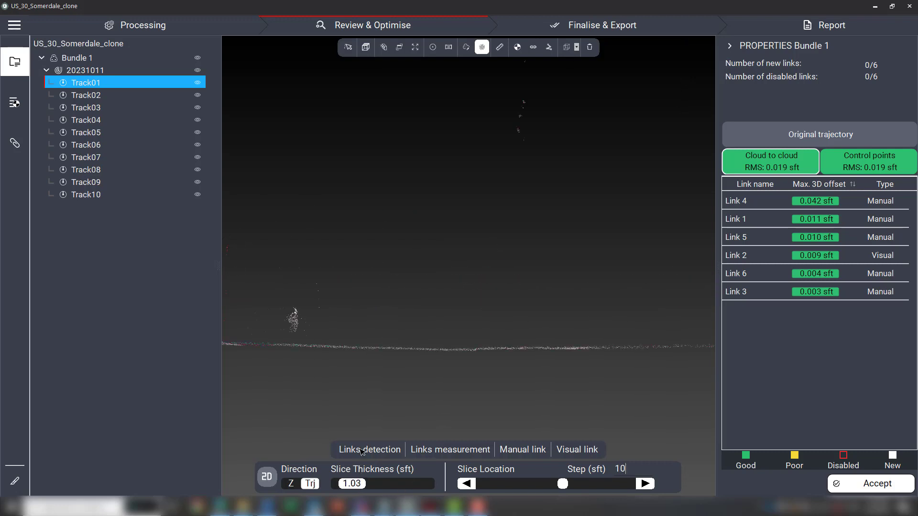
Advance the slice location three steps along Track01.
middle_drag(417, 328, 573, 300)
click(645, 484)
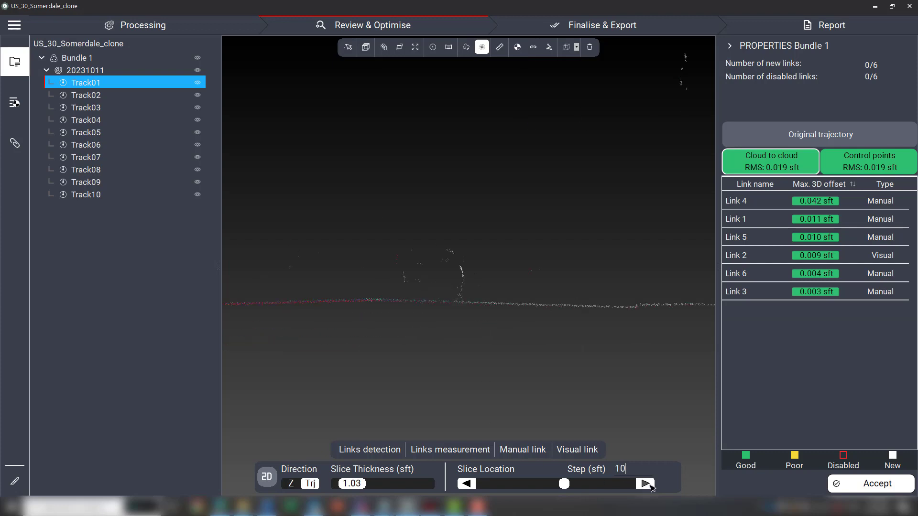
click(646, 484)
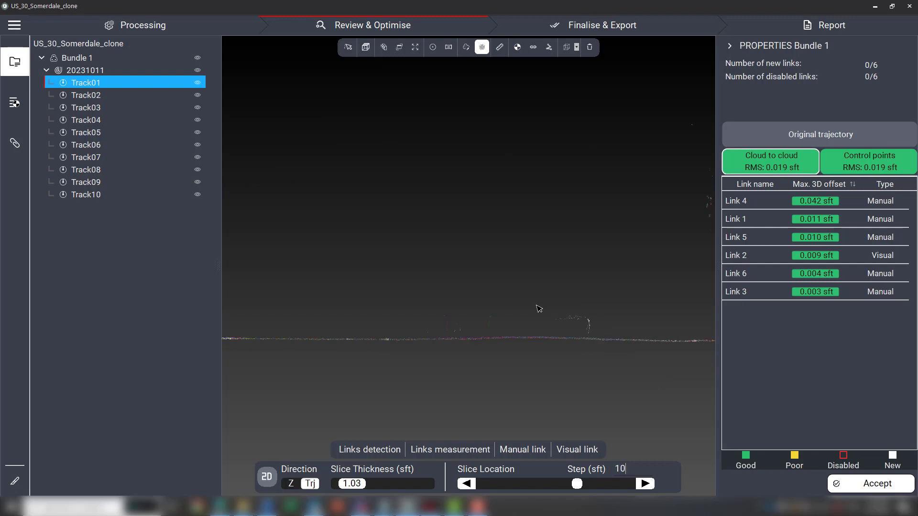
click(740, 274)
middle_drag(419, 276, 382, 252)
scroll(588, 277, up, 6)
scroll(580, 278, down, 10)
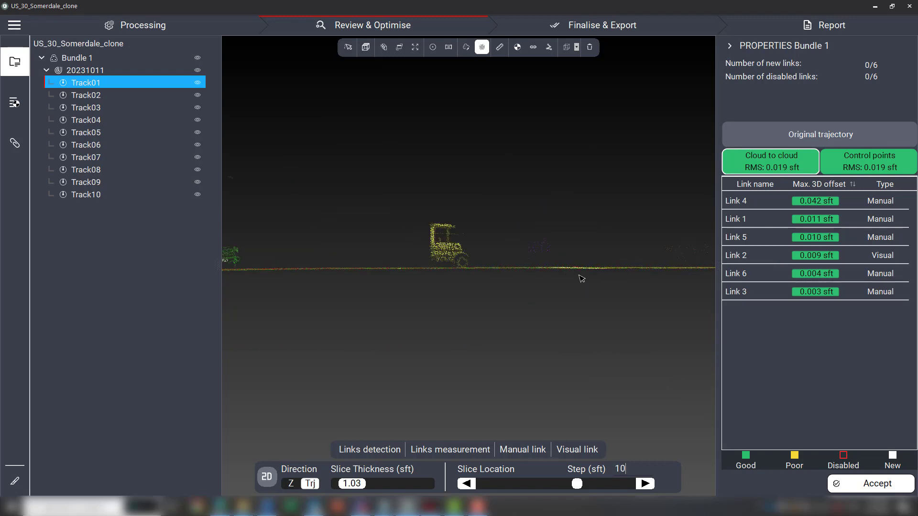
middle_drag(496, 275, 569, 280)
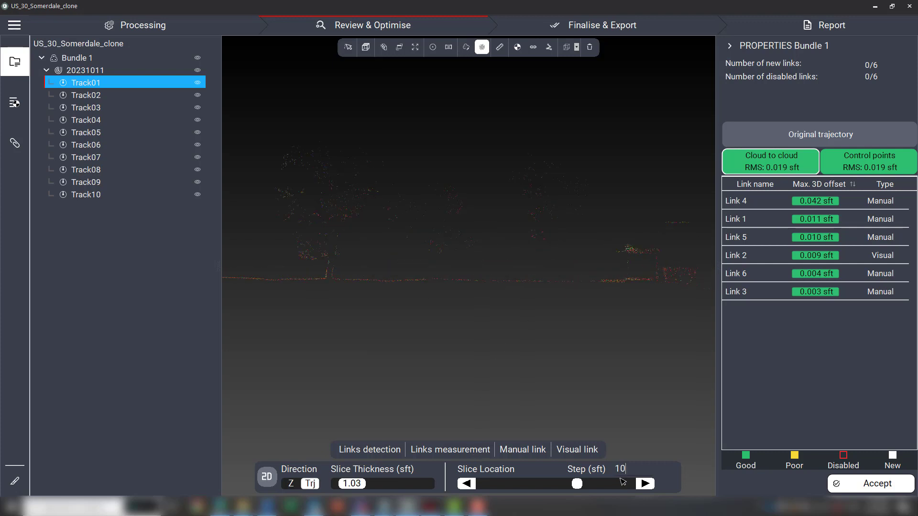
click(647, 485)
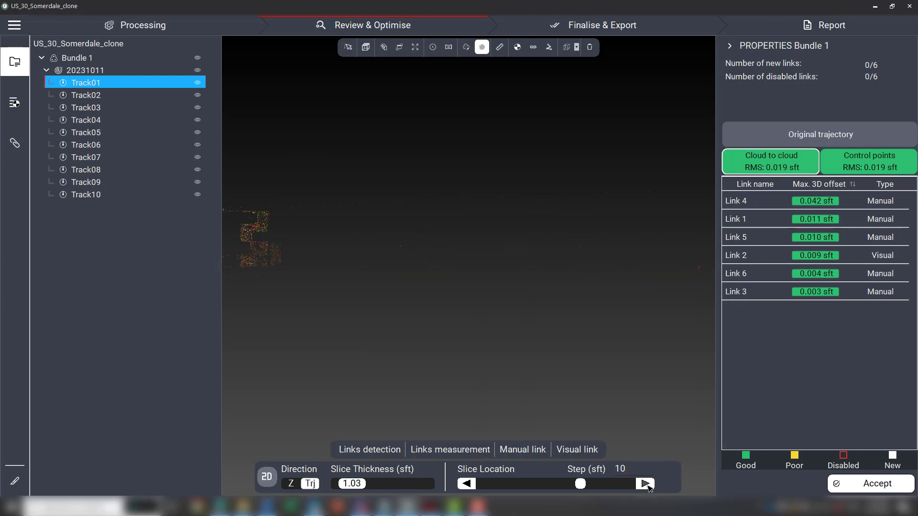
Switch the slice view to 3D and advance the slice location several steps along Track01.
click(271, 488)
drag(532, 286, 619, 311)
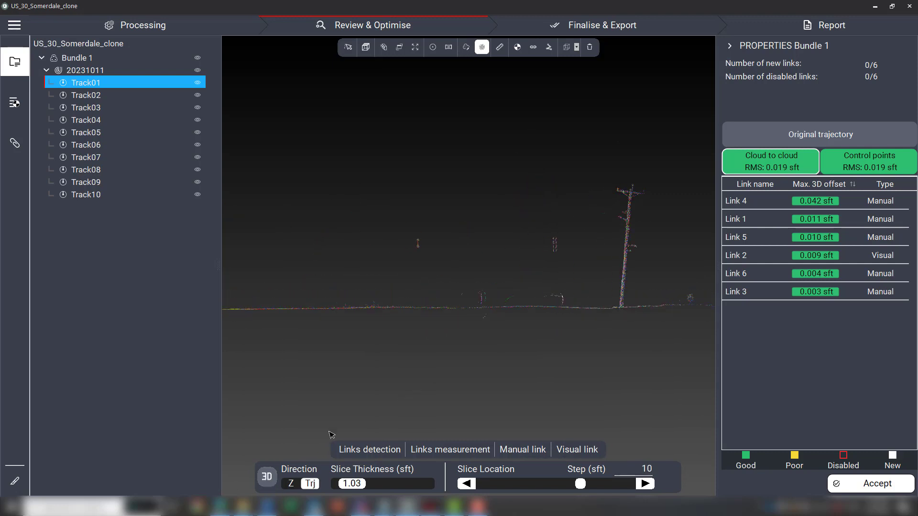
drag(374, 347, 483, 329)
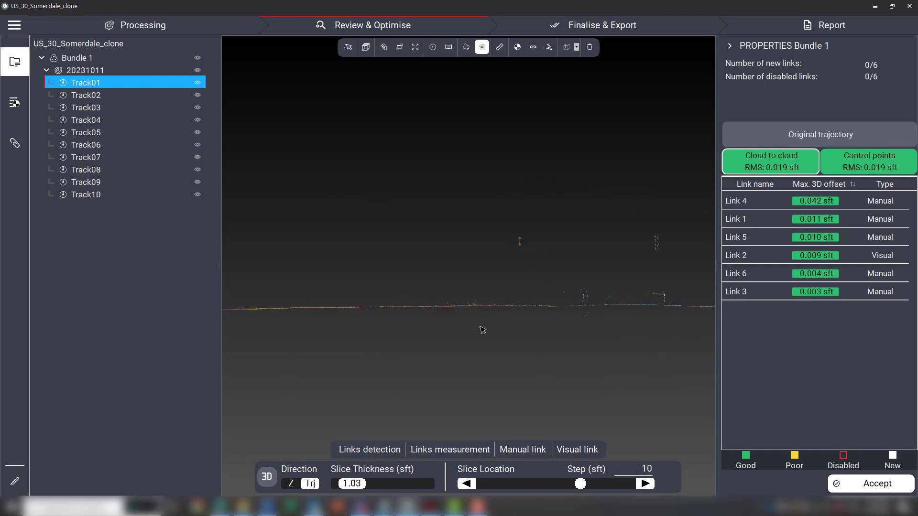
click(645, 484)
click(645, 484)
click(645, 484)
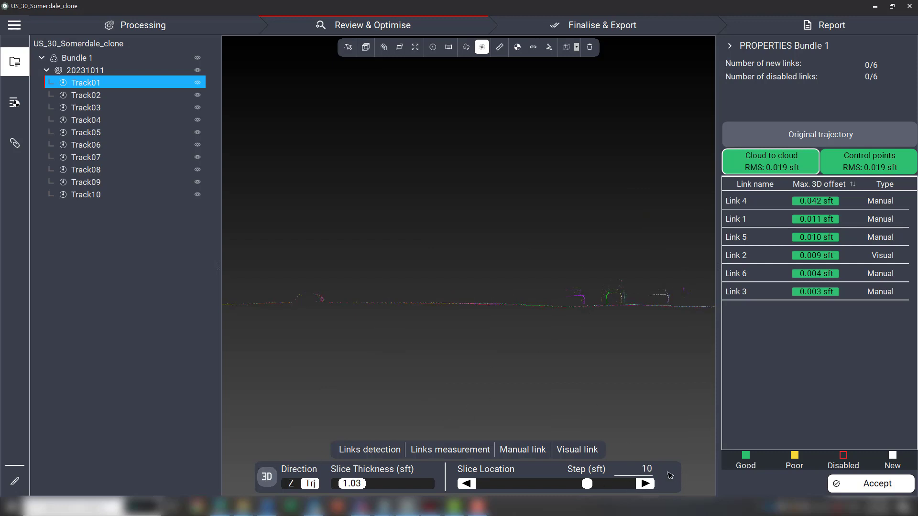
click(647, 484)
click(647, 484)
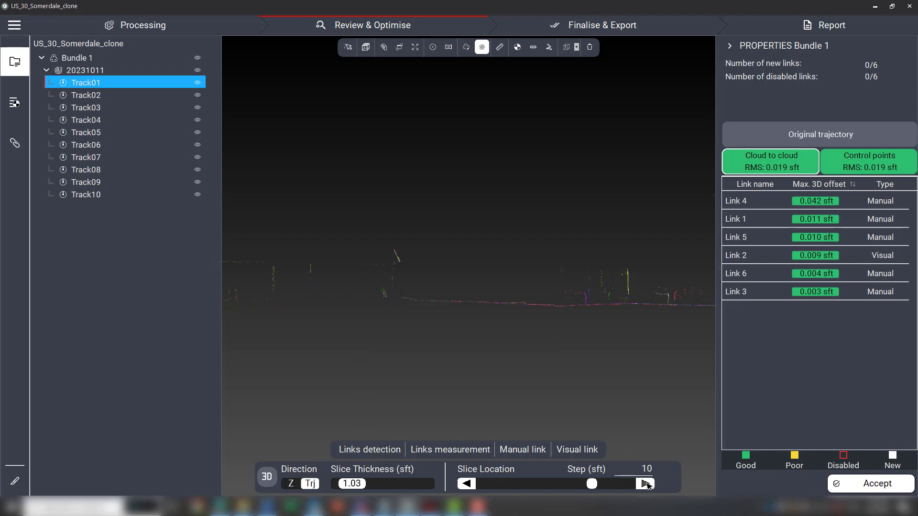
click(647, 484)
click(646, 484)
click(647, 485)
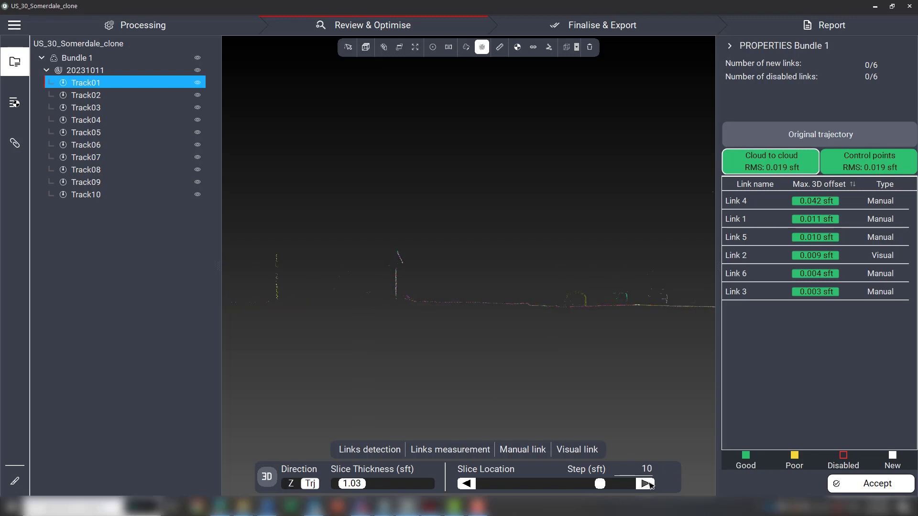
click(647, 484)
Set the slice direction to Z.
middle_drag(562, 304, 393, 281)
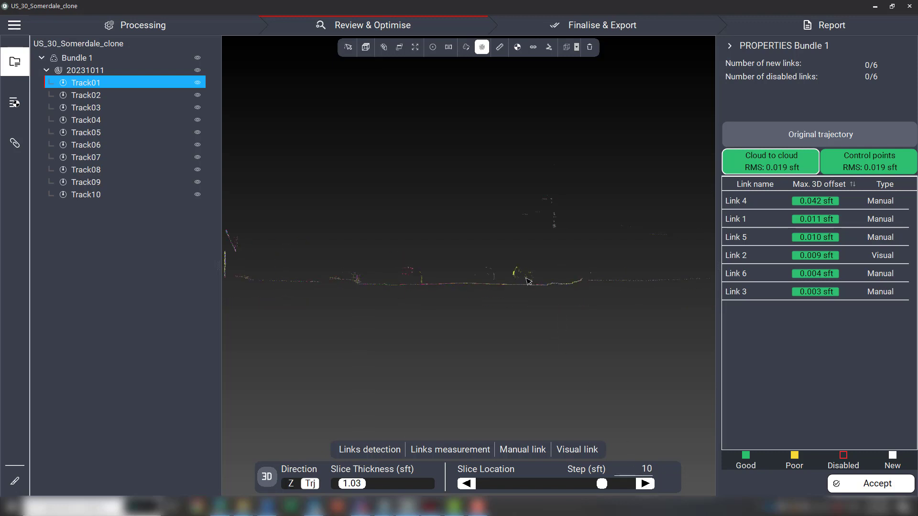
scroll(533, 280, up, 4)
middle_drag(594, 303, 488, 291)
scroll(487, 290, up, 6)
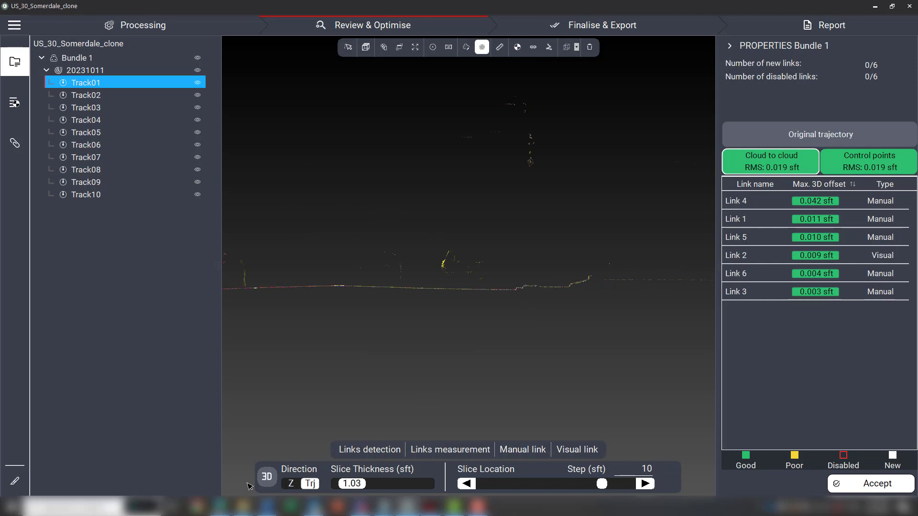
click(15, 483)
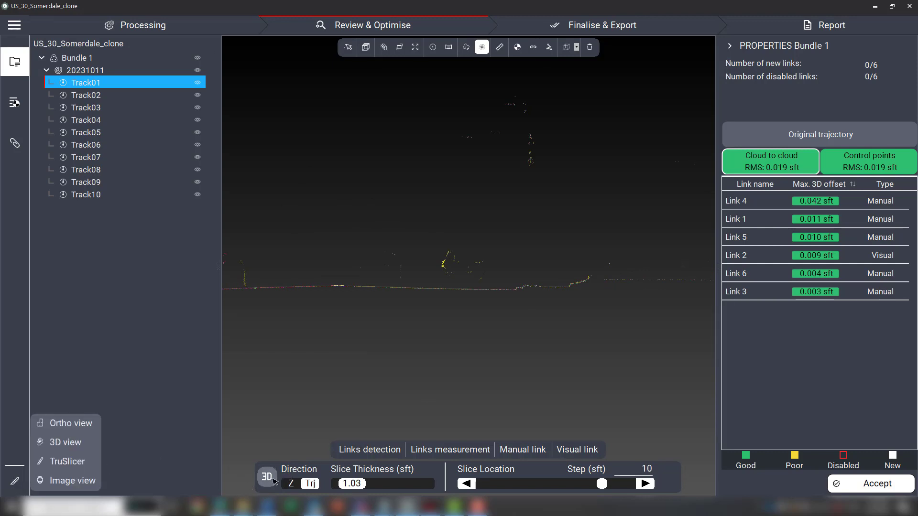
click(291, 485)
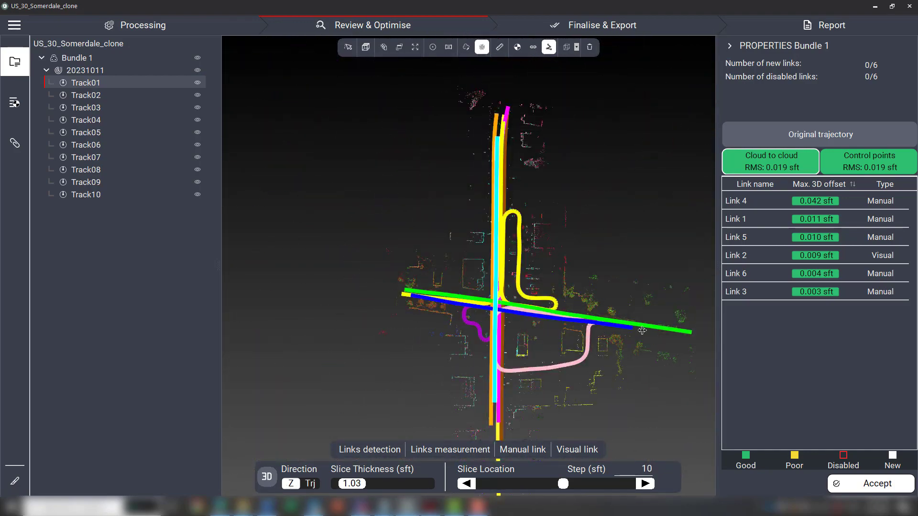
Select Track03 and set the slice direction to follow its trajectory.
scroll(543, 256, up, 5)
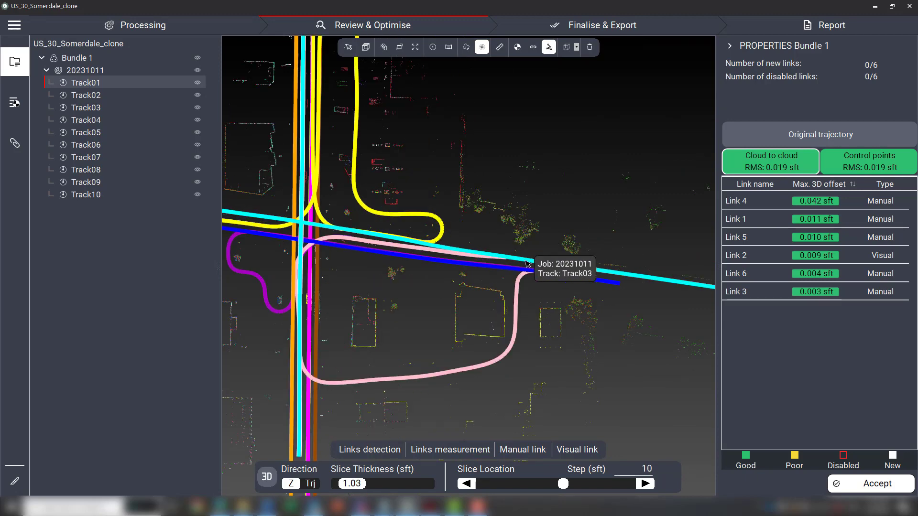
click(99, 108)
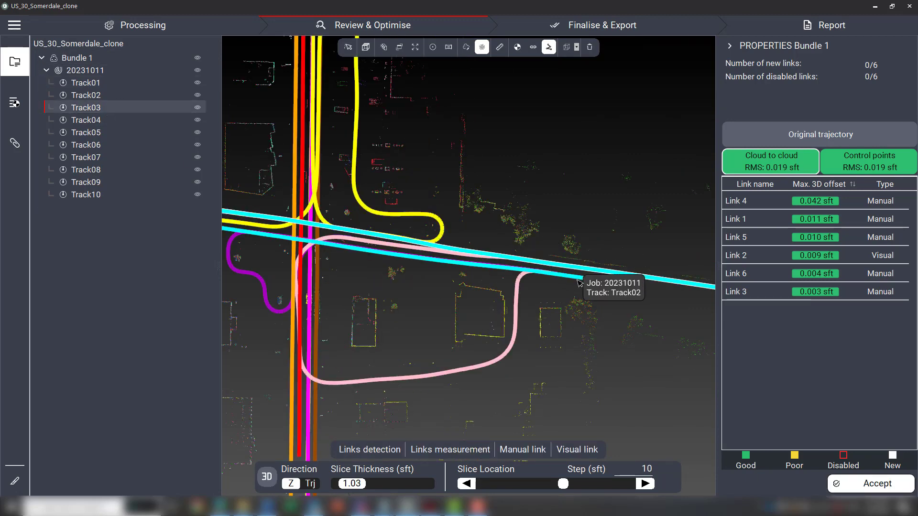
click(311, 484)
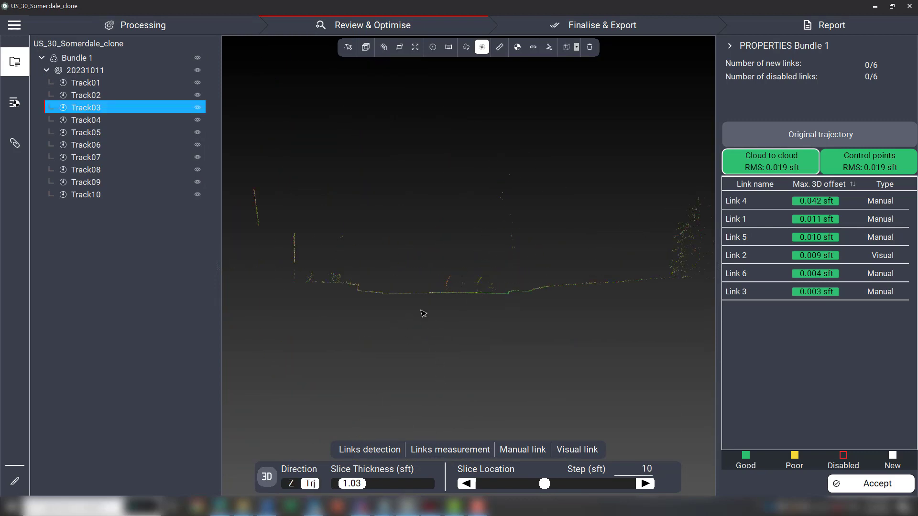
Re-apply Track03's trajectory direction to restart the slice, then advance the slice location six steps.
click(290, 484)
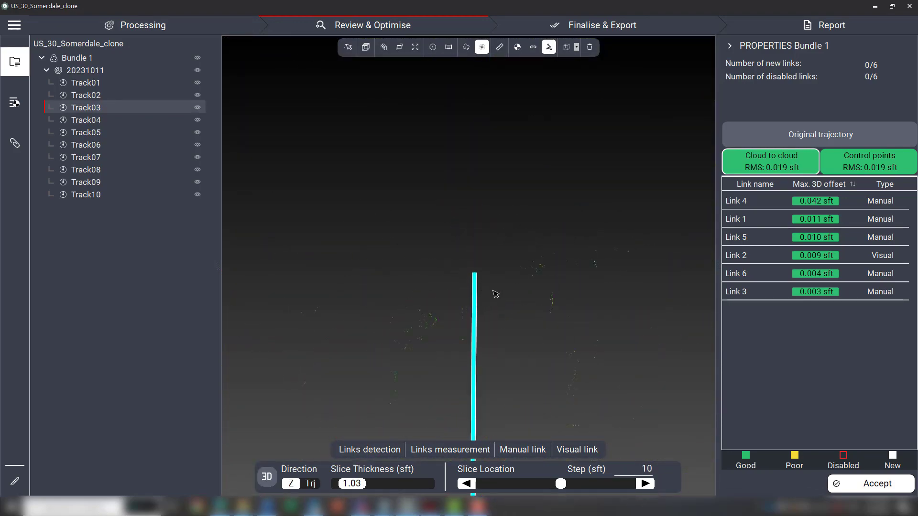
click(312, 484)
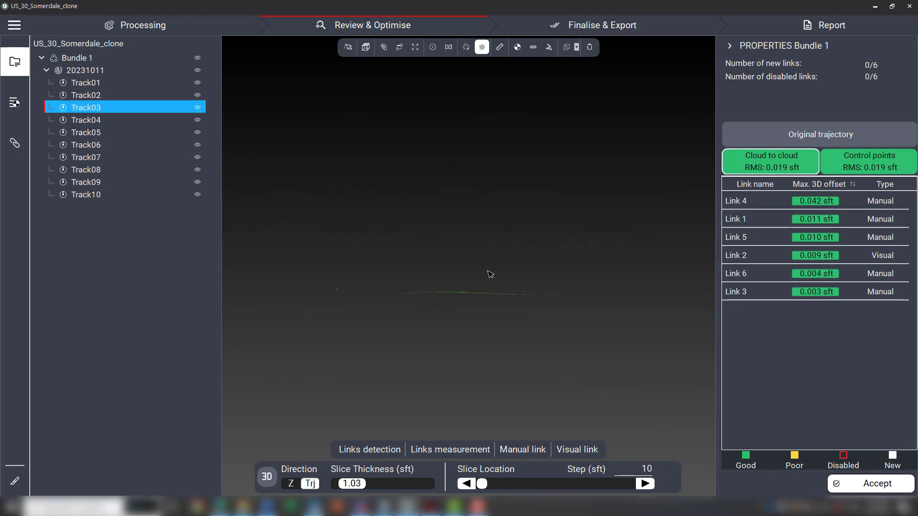
click(649, 486)
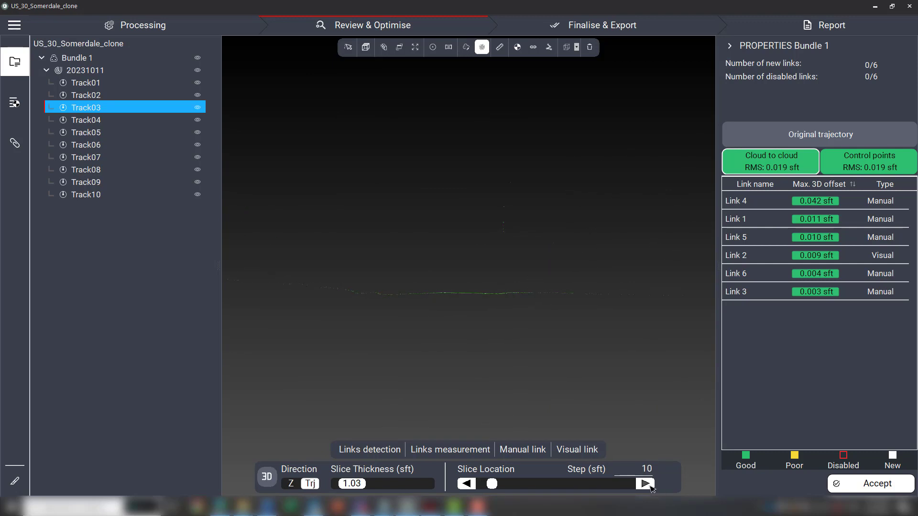
click(650, 487)
click(650, 486)
click(650, 487)
click(650, 487)
click(650, 487)
click(650, 487)
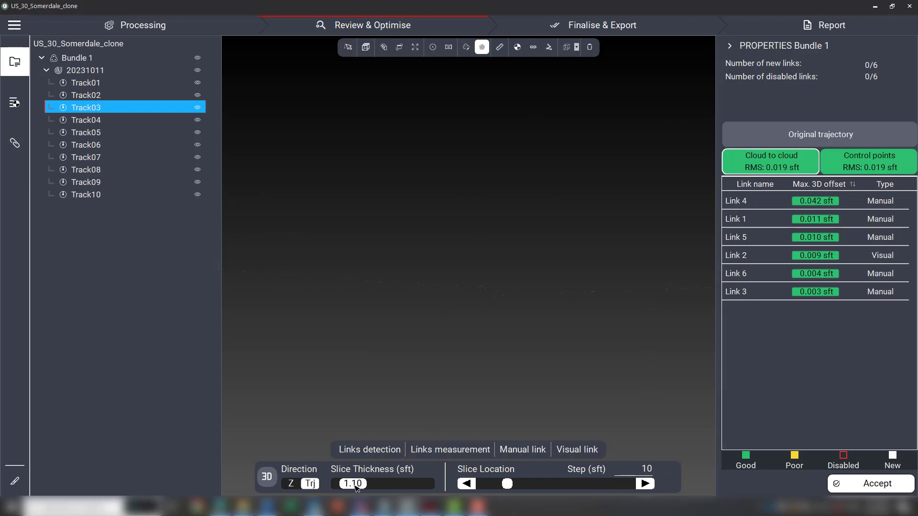
Set the slice thickness to 2.80 sft and advance the slice location two steps along Track03.
drag(356, 487, 368, 487)
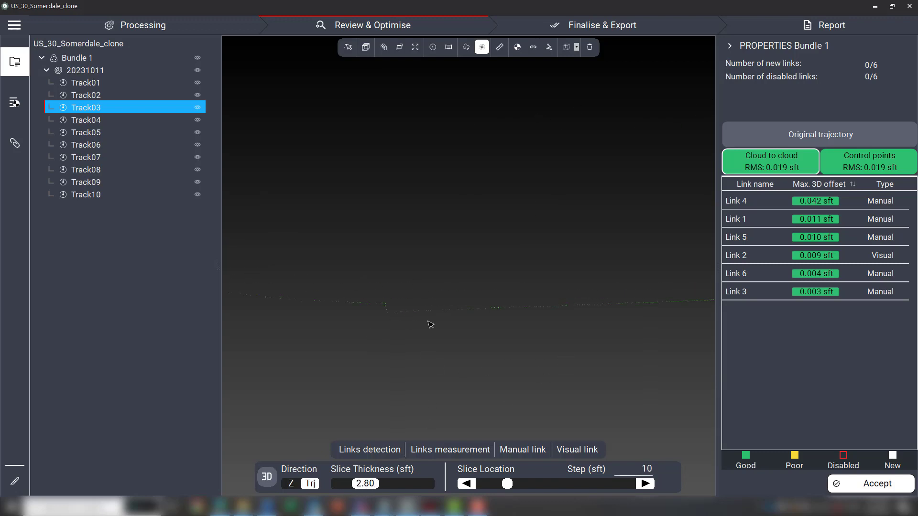
drag(592, 334, 344, 332)
click(645, 485)
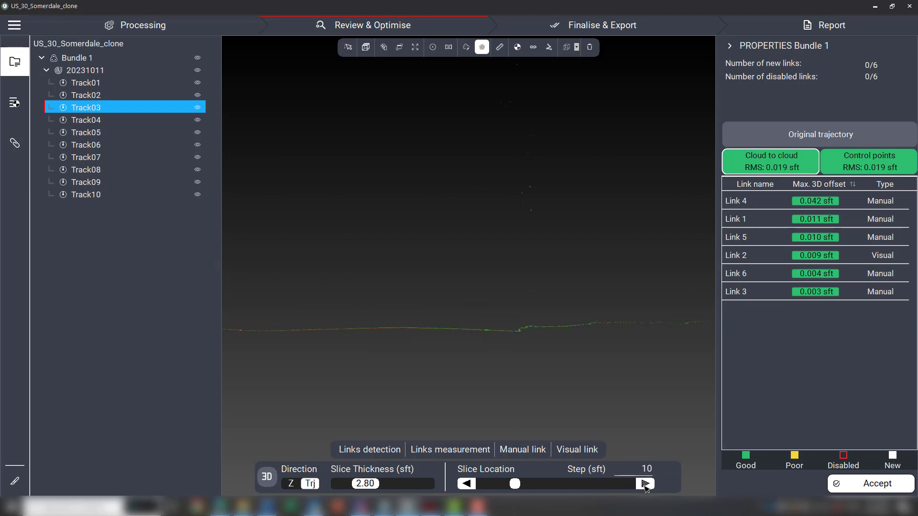
drag(385, 358, 446, 313)
drag(432, 291, 562, 391)
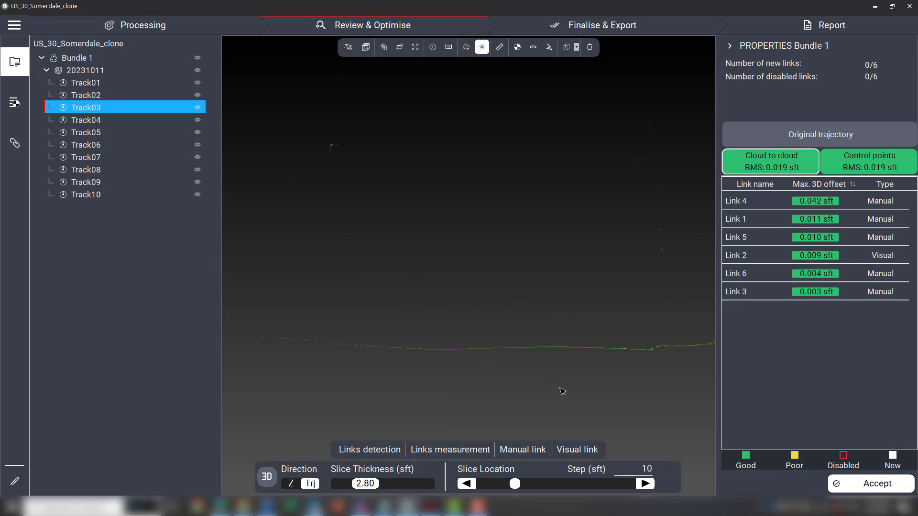
click(644, 484)
Advance the slice location two more steps along Track03.
scroll(443, 332, up, 5)
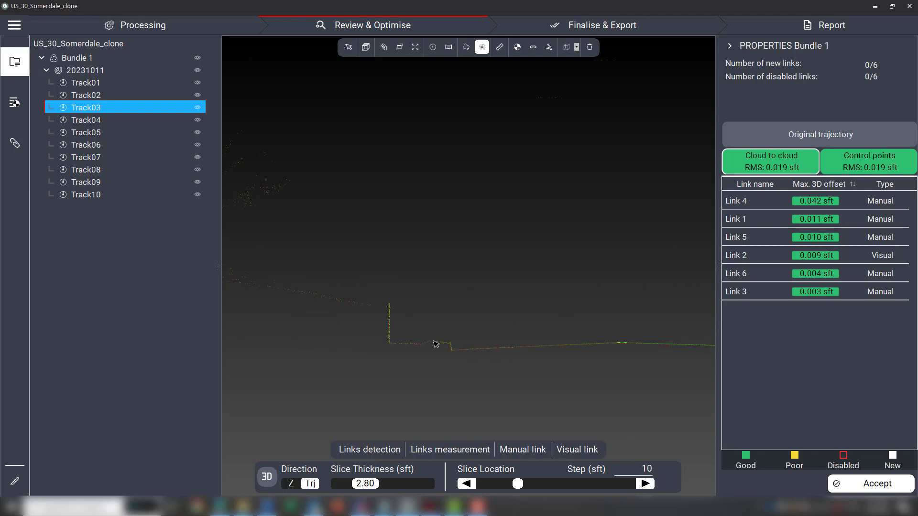
middle_drag(515, 344, 415, 349)
scroll(382, 356, up, 3)
scroll(390, 352, down, 6)
scroll(529, 351, up, 4)
scroll(531, 349, up, 4)
scroll(532, 352, down, 4)
middle_drag(401, 339, 554, 327)
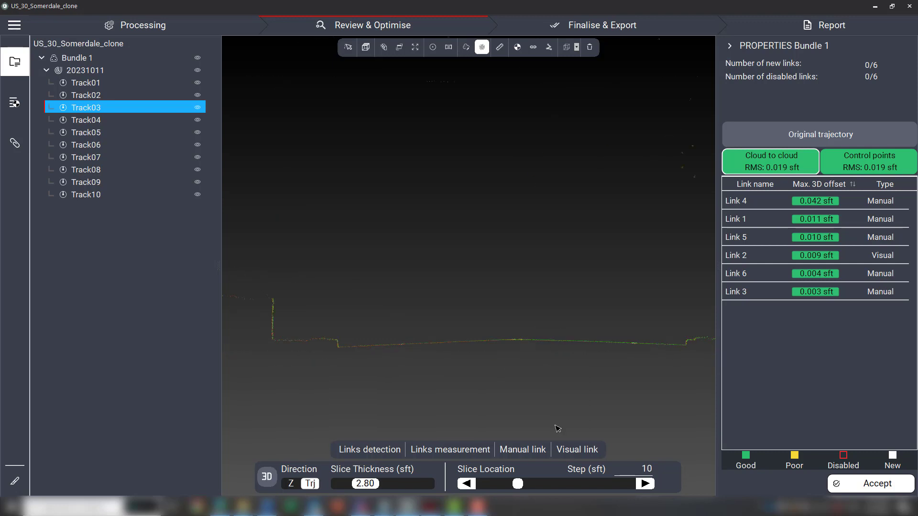
click(646, 485)
click(647, 486)
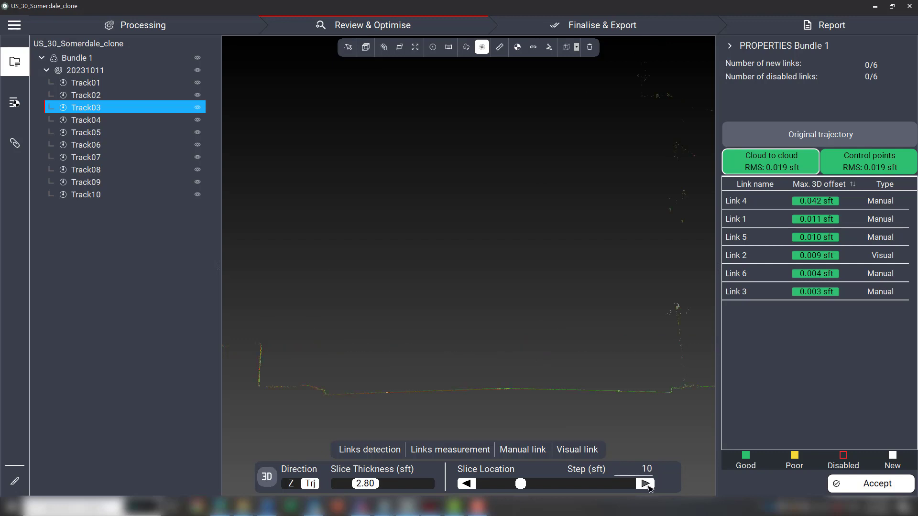
Advance the slice location four steps along Track03.
click(647, 484)
click(646, 484)
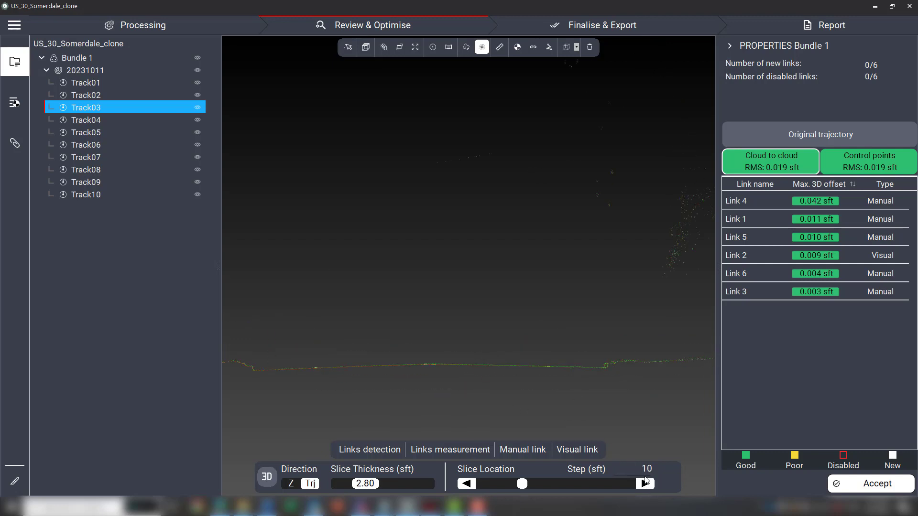
click(649, 488)
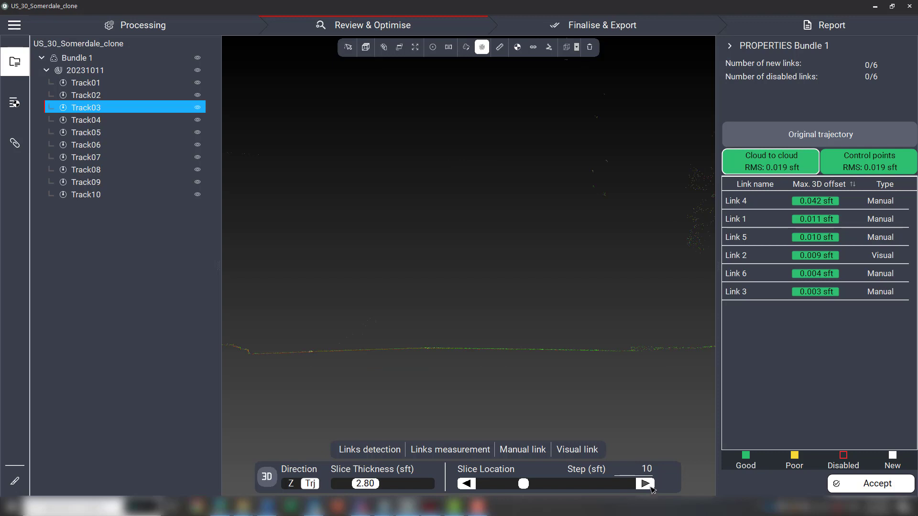
click(648, 485)
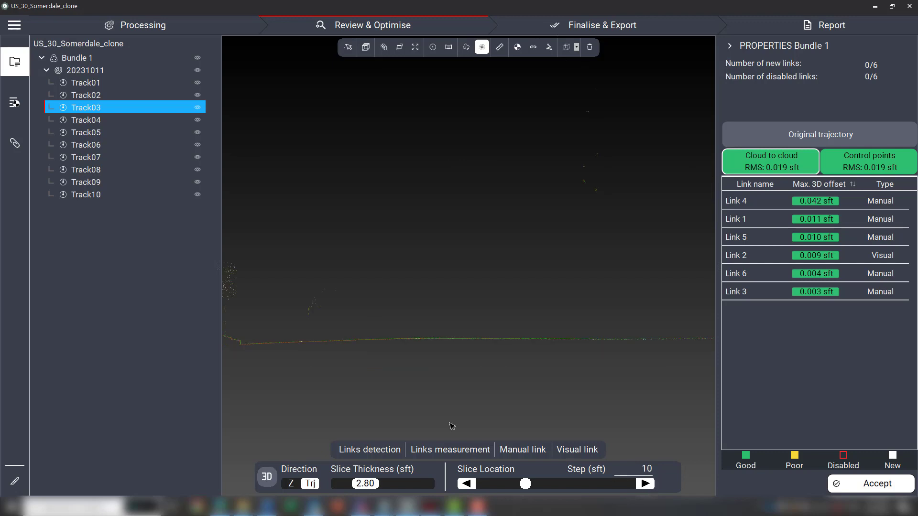
Advance the slice location eight more steps along Track03 to reach the pole and roadside structure.
scroll(228, 332, up, 5)
middle_drag(244, 332, 386, 332)
scroll(347, 294, down, 4)
middle_drag(347, 295, 242, 298)
middle_drag(547, 321, 446, 333)
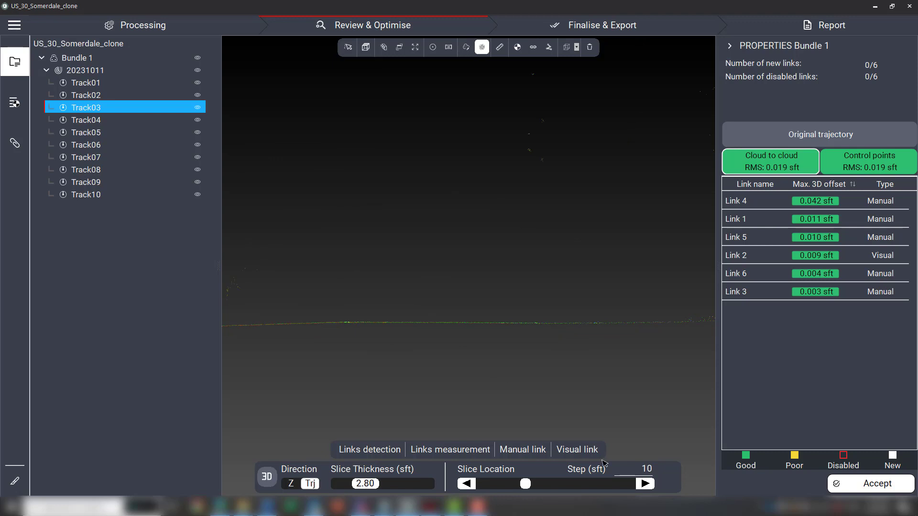
click(646, 485)
click(646, 485)
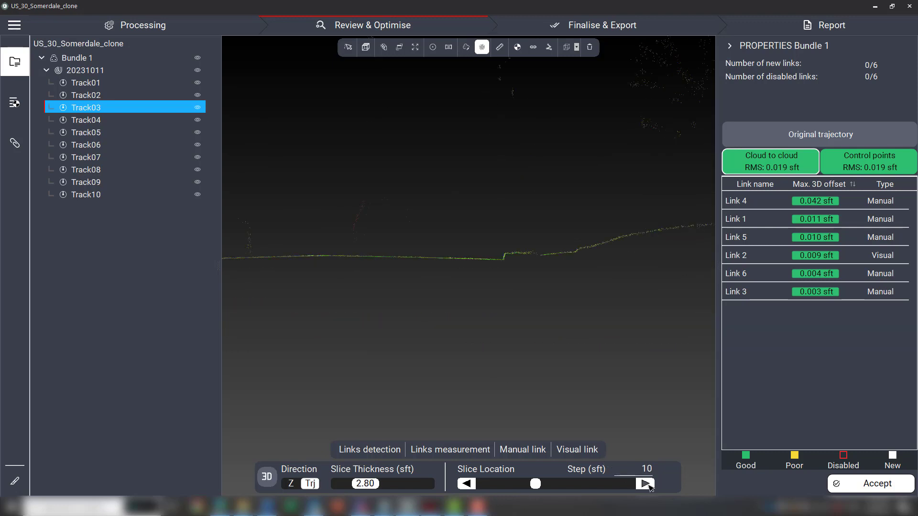
click(646, 484)
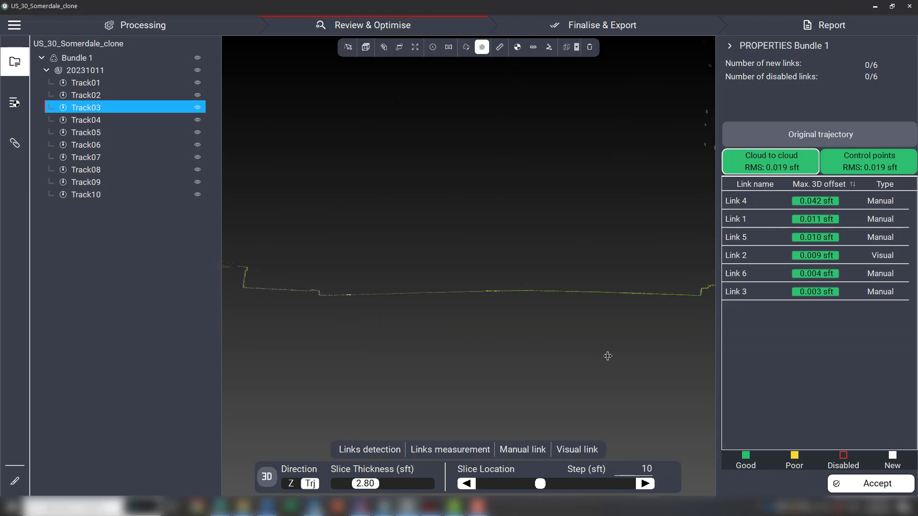
click(646, 485)
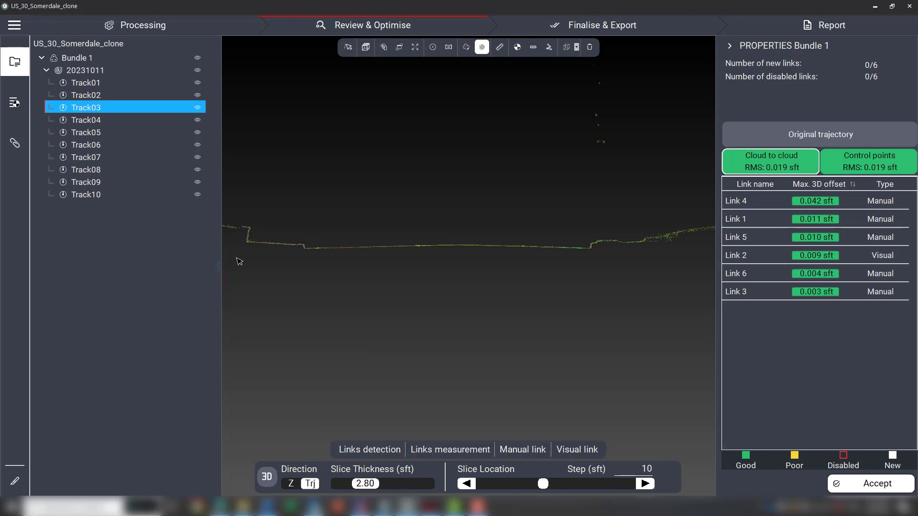
click(645, 485)
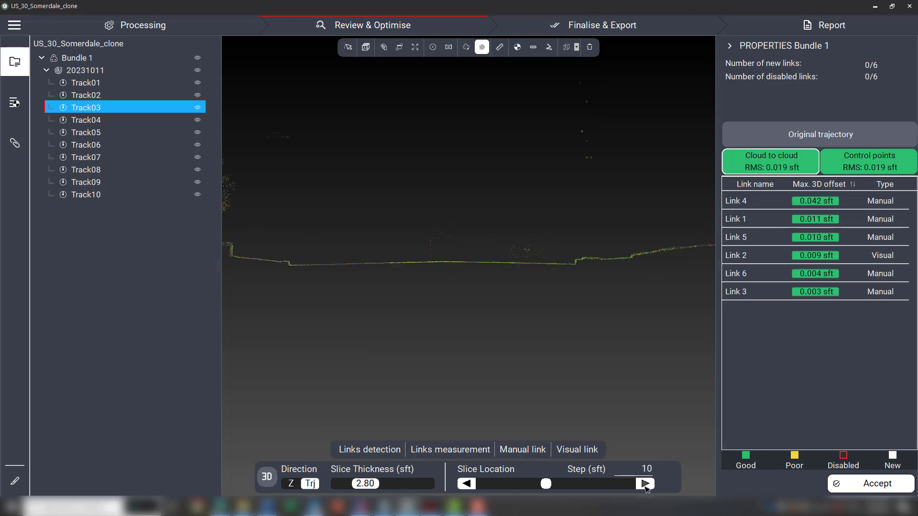
click(646, 484)
click(645, 484)
click(645, 484)
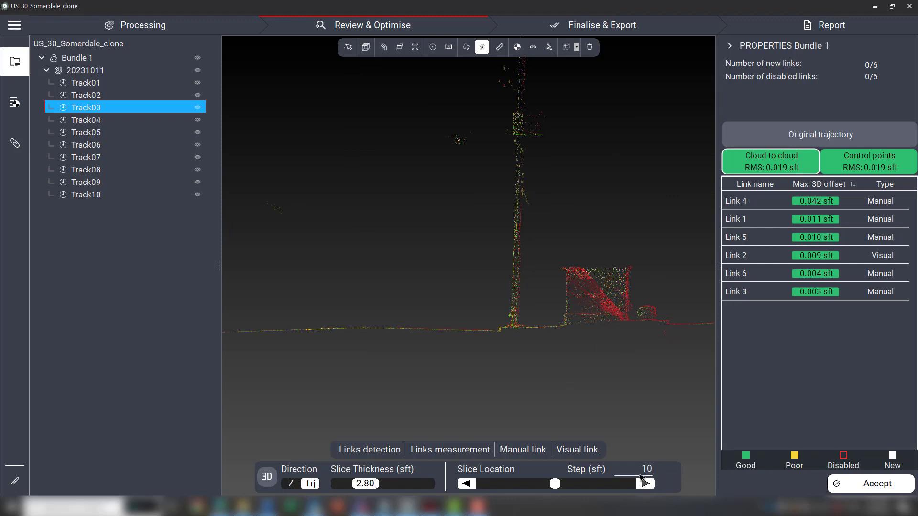
Set the slice thickness to 3.74 sft.
scroll(513, 332, up, 3)
scroll(513, 331, up, 2)
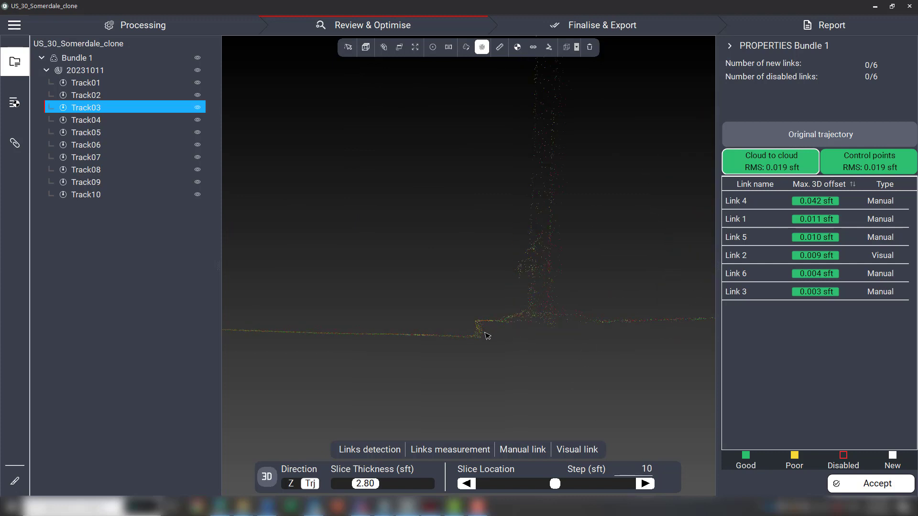
drag(373, 485, 380, 484)
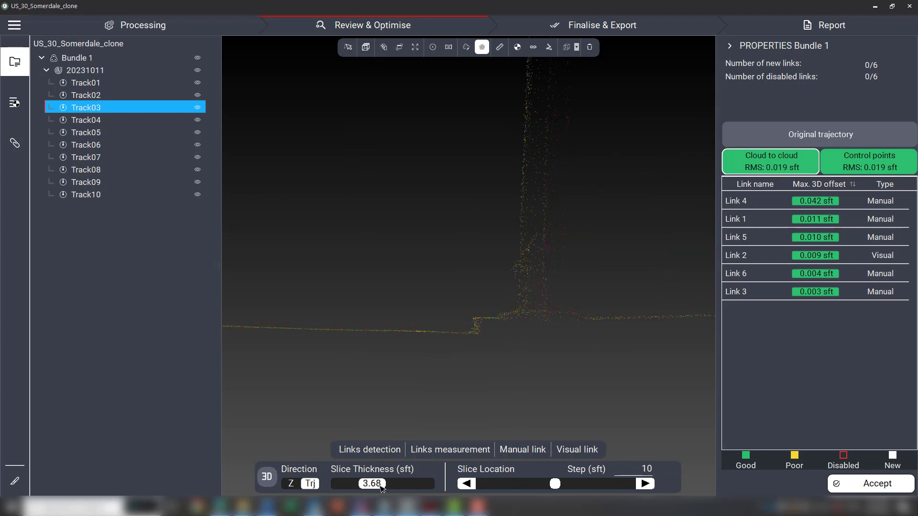
Toggle the slice display mode to show the trajectory lines together with the sliced points around the pole.
click(270, 478)
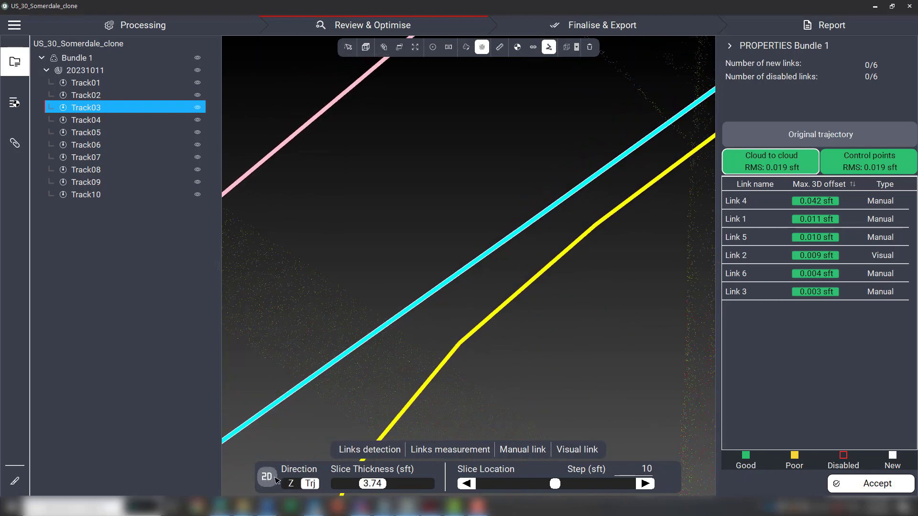
scroll(475, 357, down, 4)
middle_drag(518, 399, 504, 302)
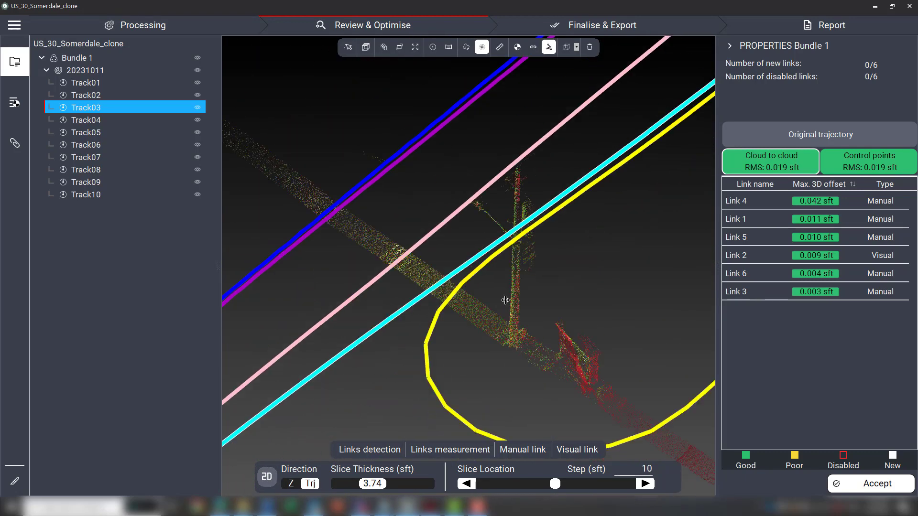
scroll(506, 301, down, 1)
drag(505, 301, 544, 296)
Pick a point at the base of the pole to show its coordinates.
click(349, 47)
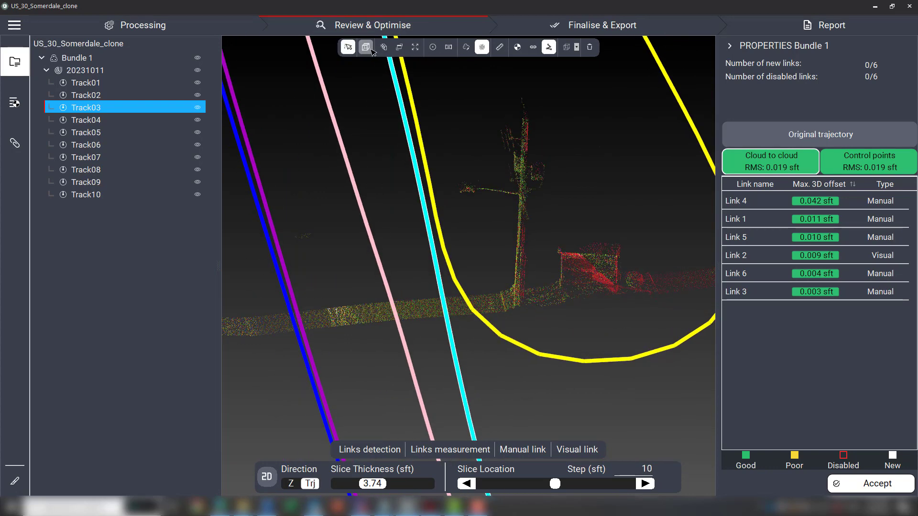
click(517, 300)
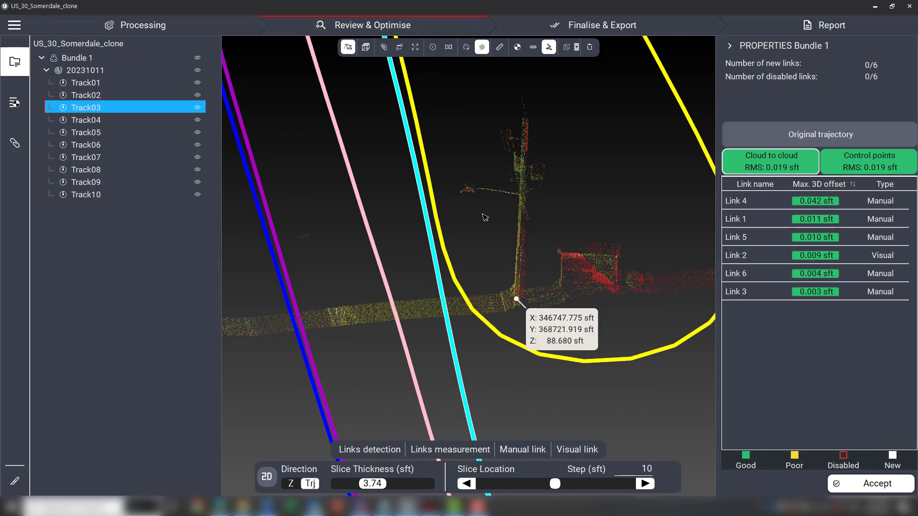
drag(485, 218, 503, 284)
Switch to the 3D view of the point cloud around the picked point.
click(15, 481)
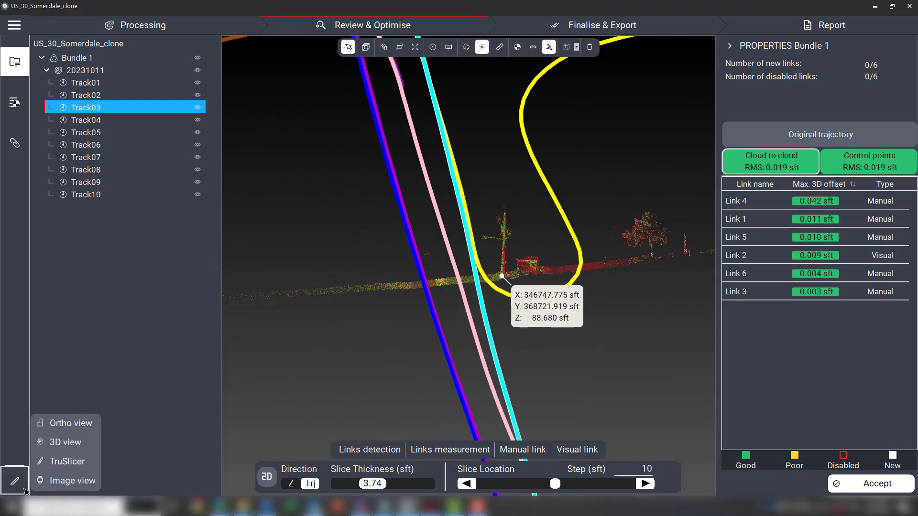
click(62, 444)
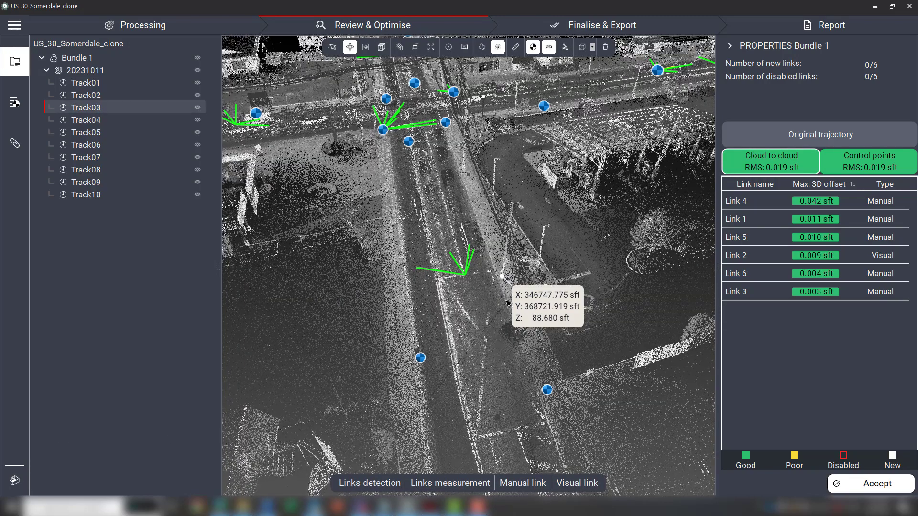
scroll(484, 295, up, 5)
drag(486, 296, 510, 275)
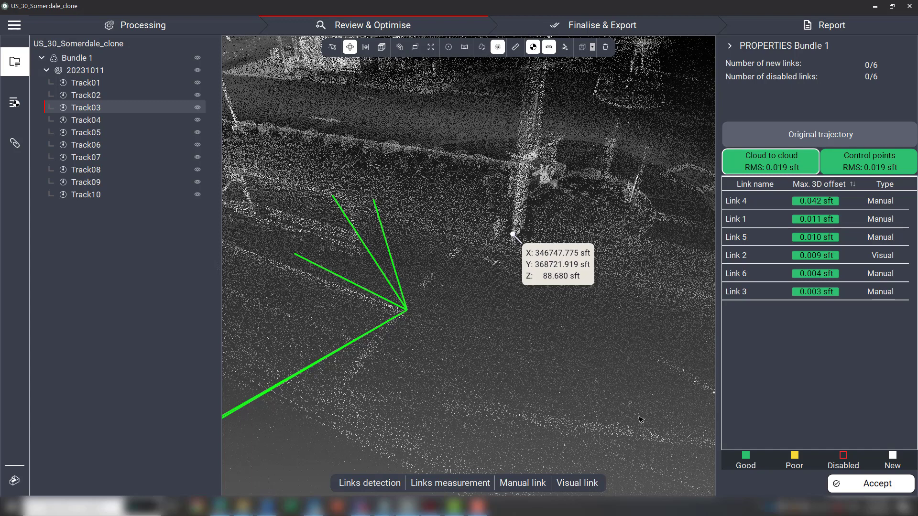
Examine the link and control points near the picked point in the 3D view, including Link 5.
scroll(540, 324, down, 6)
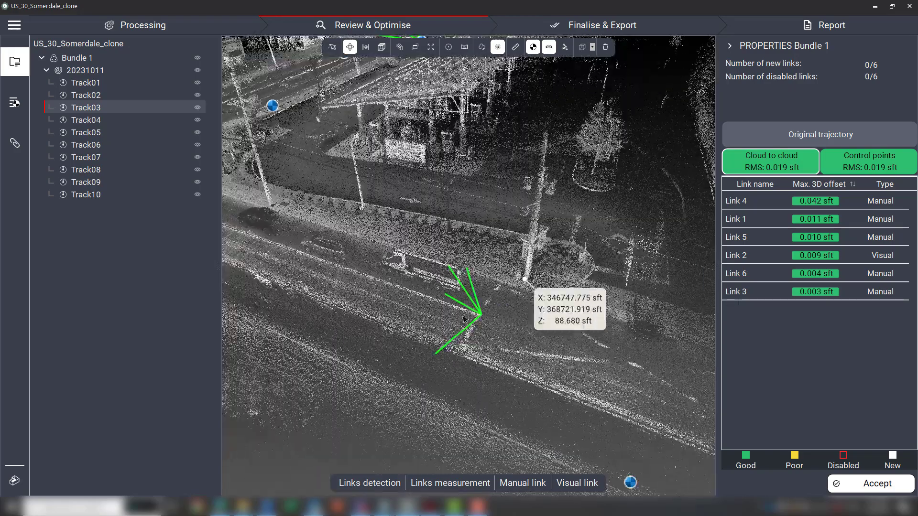
scroll(435, 294, down, 1)
drag(438, 286, 480, 307)
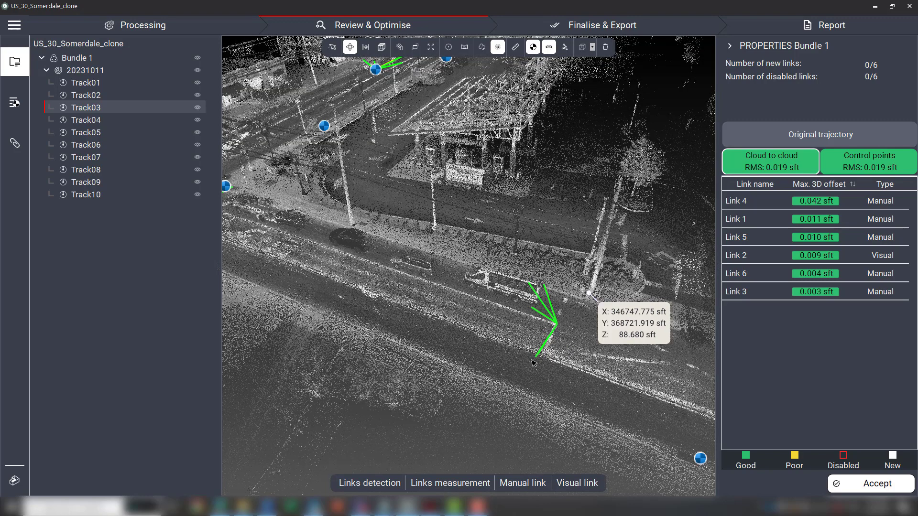
scroll(562, 320, up, 2)
scroll(563, 323, up, 1)
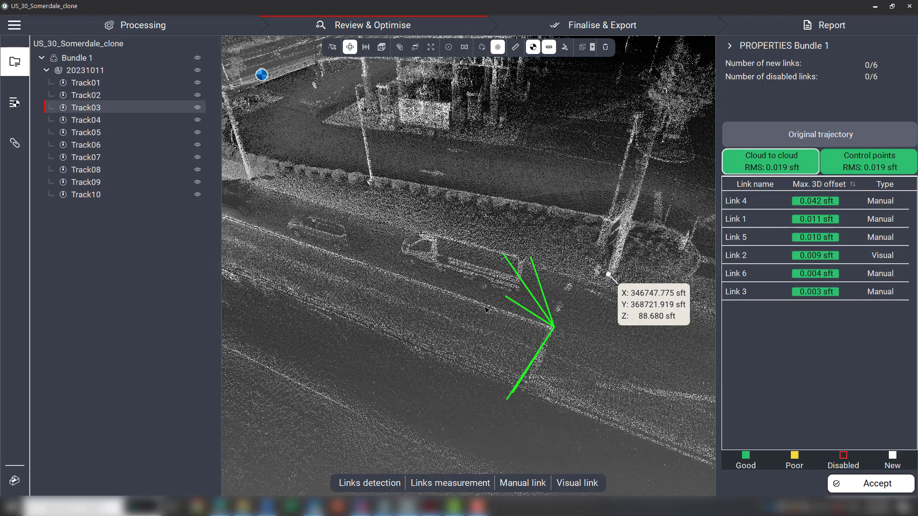
scroll(566, 323, down, 2)
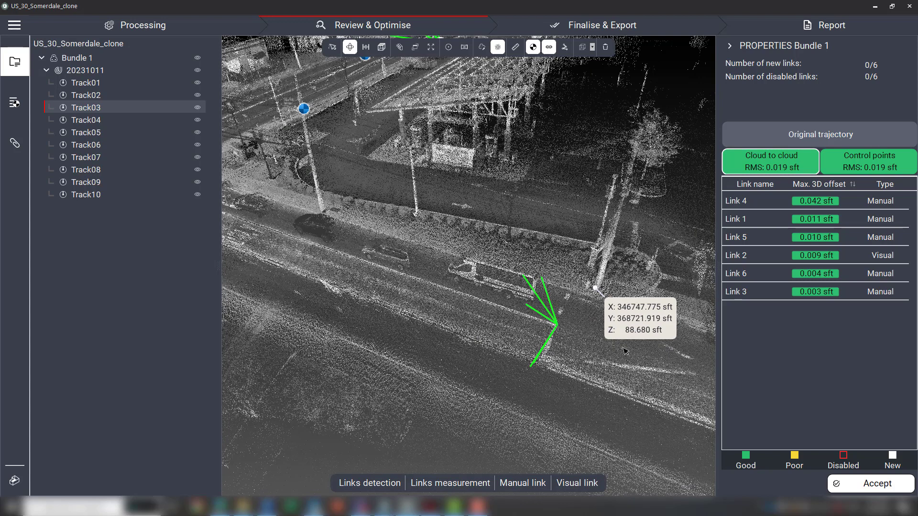
mouse_move(565, 321)
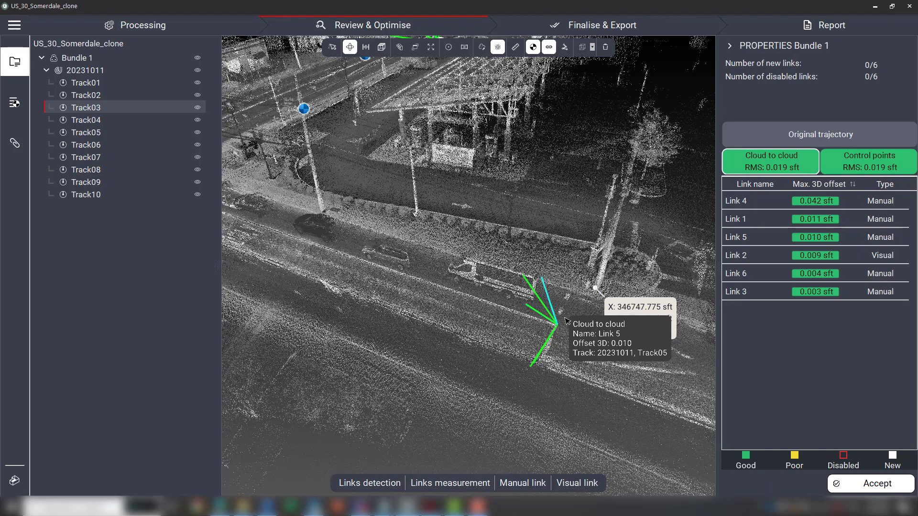
scroll(638, 287, down, 3)
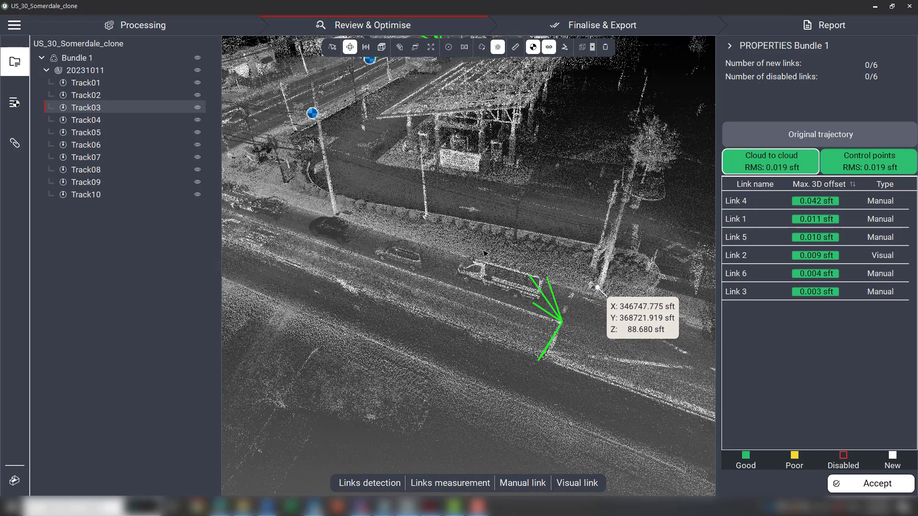
scroll(397, 214, down, 2)
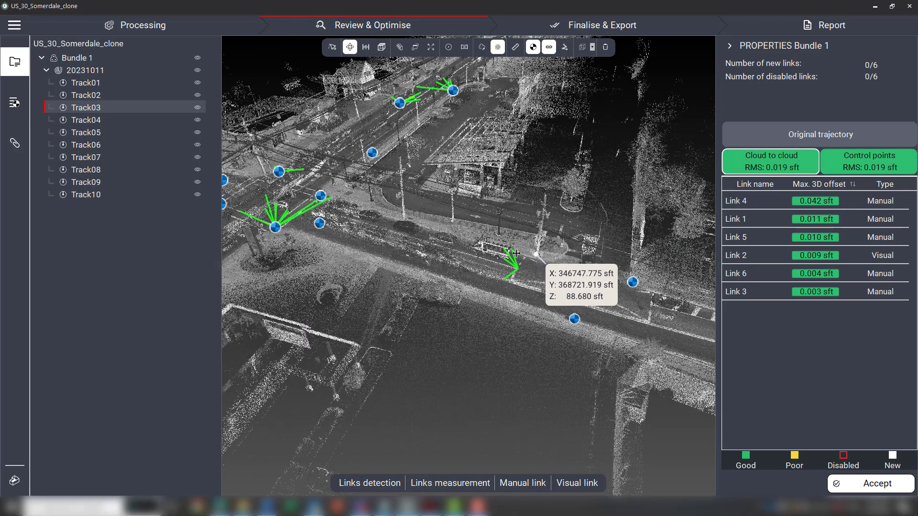
scroll(516, 254, down, 3)
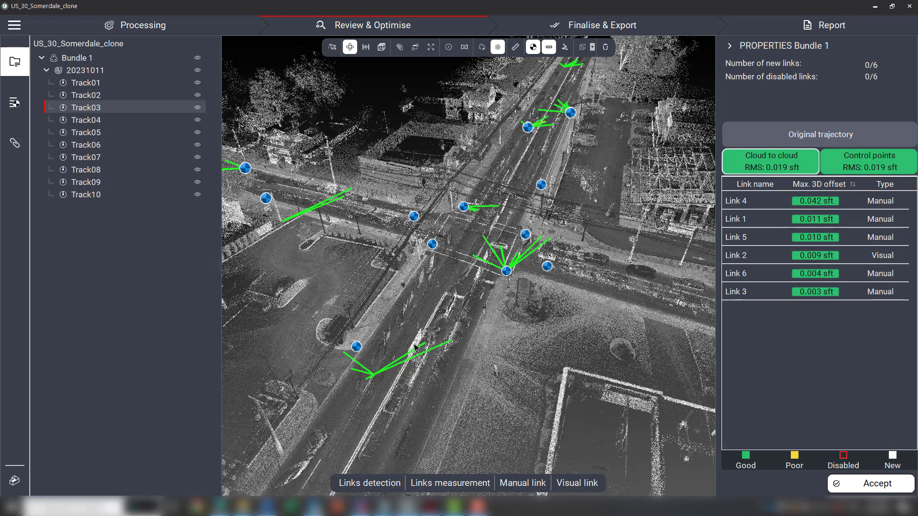
Switch to File Explorer and open the project's 20231011.job Trajectory folder to browse the optimised trajectory files.
mouse_move(243, 505)
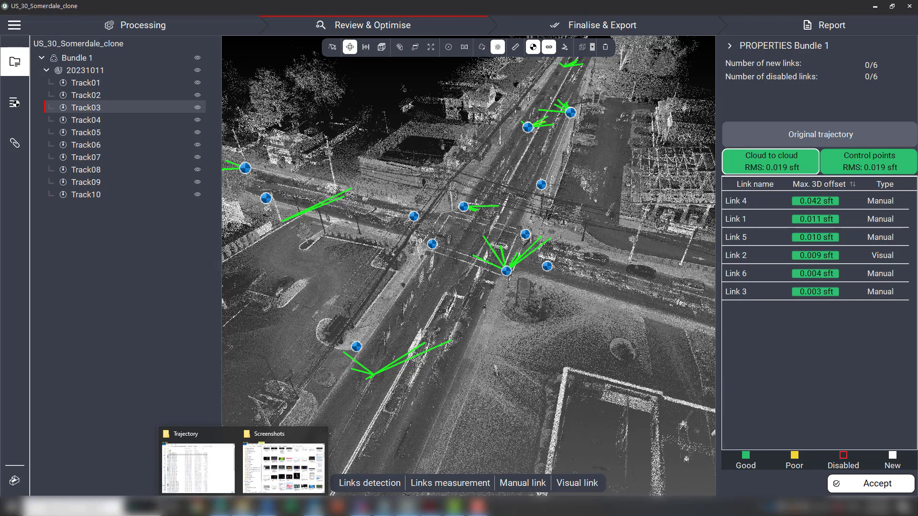
click(219, 473)
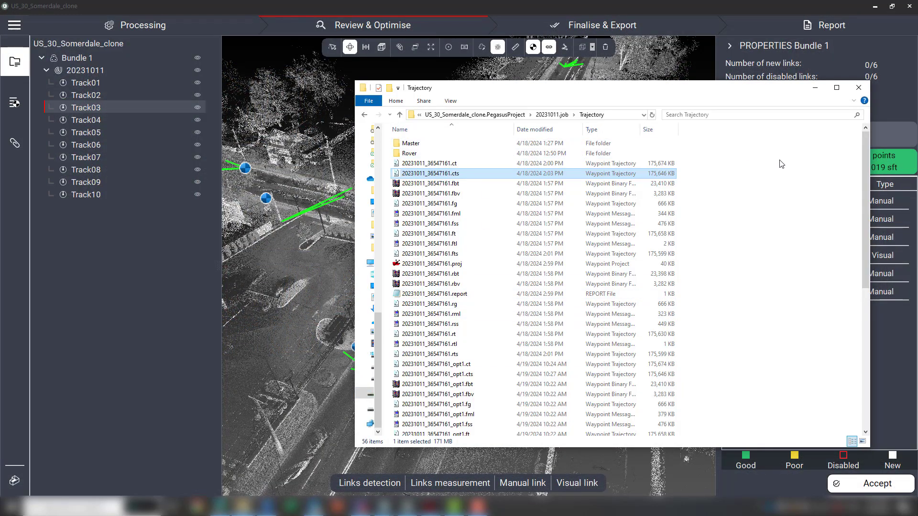
click(554, 115)
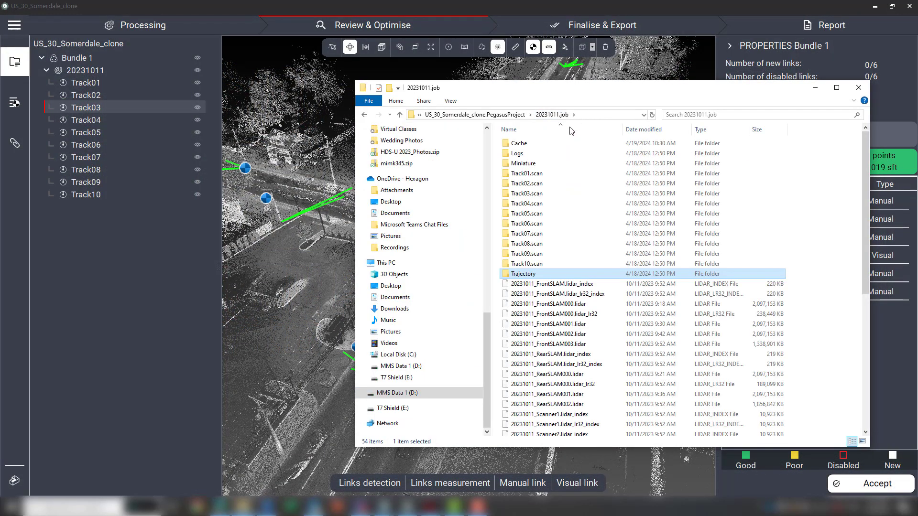
click(510, 115)
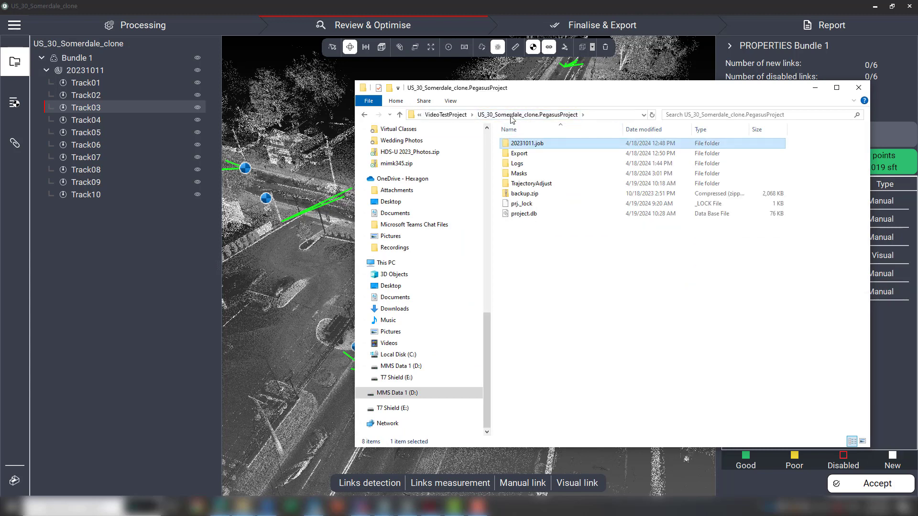
click(446, 115)
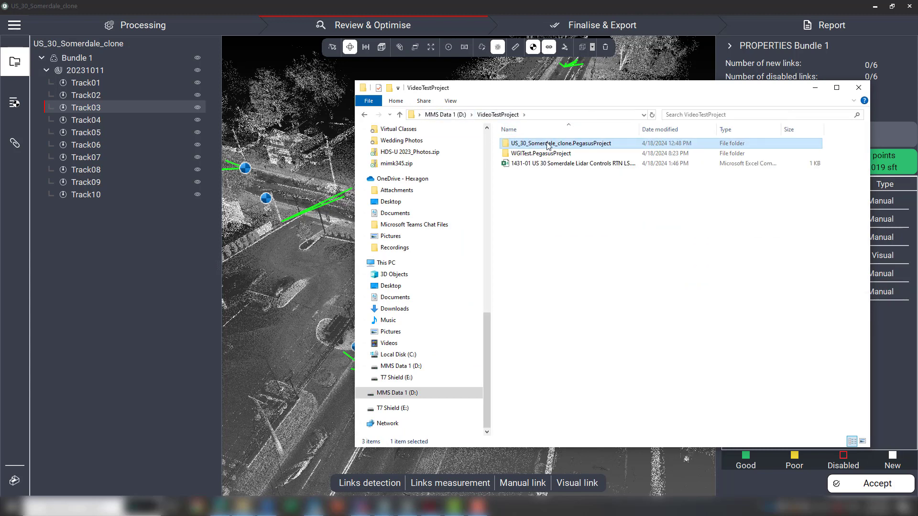
double_click(548, 144)
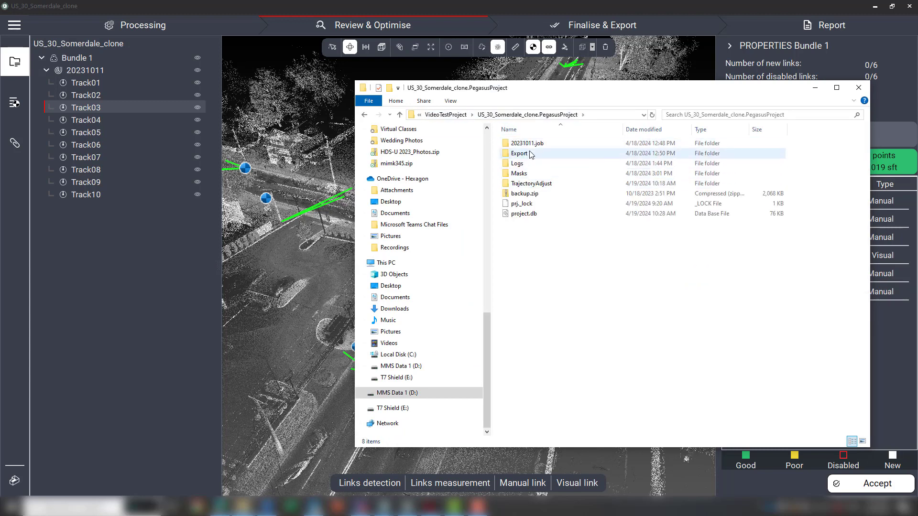
double_click(528, 144)
click(531, 274)
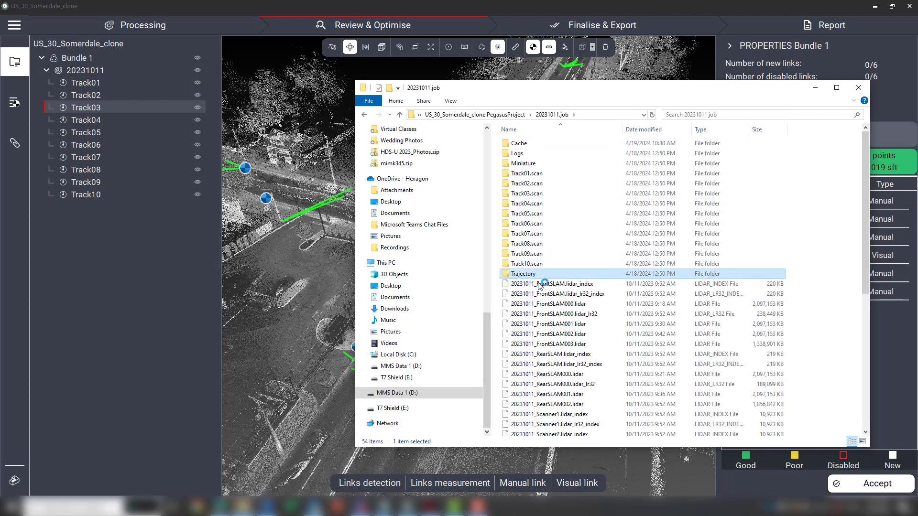
double_click(604, 272)
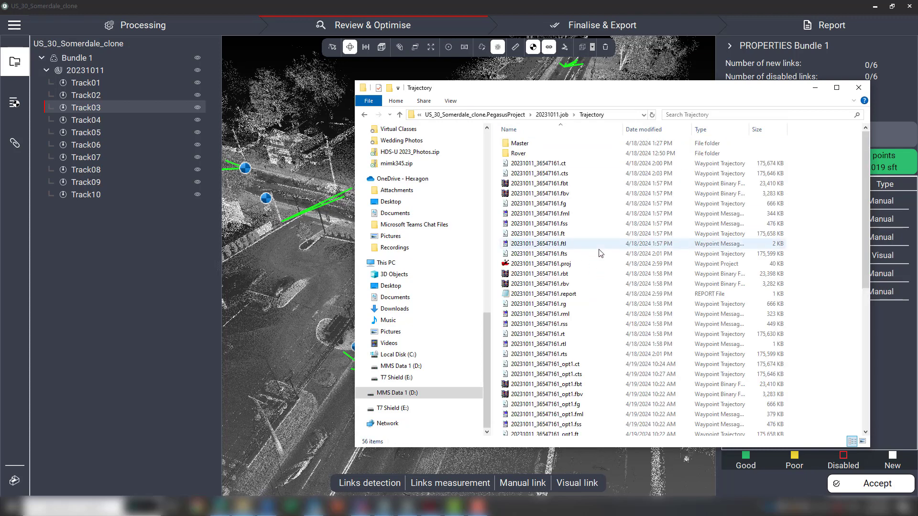
scroll(612, 287, down, 1)
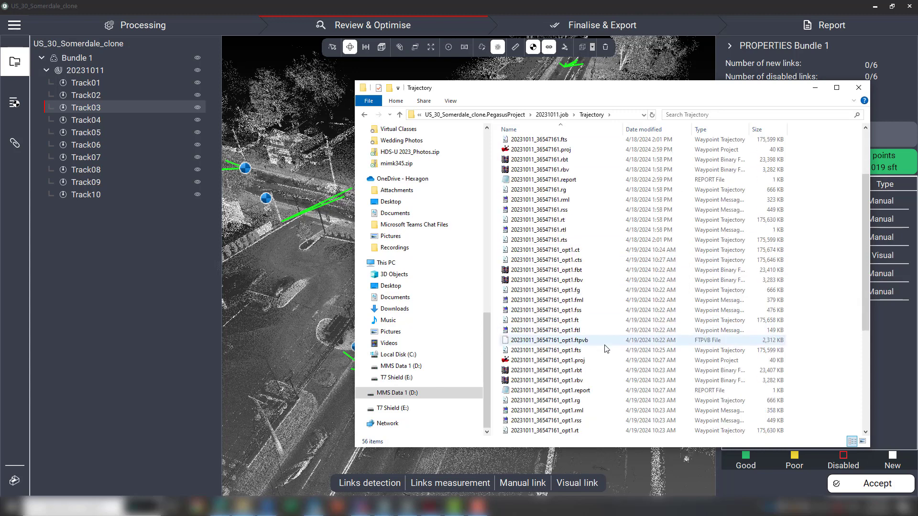
Compare the original 20231011_36547161.cts and optimised 20231011_36547161_opt1.cts trajectory files, then close File Explorer.
scroll(593, 294, up, 1)
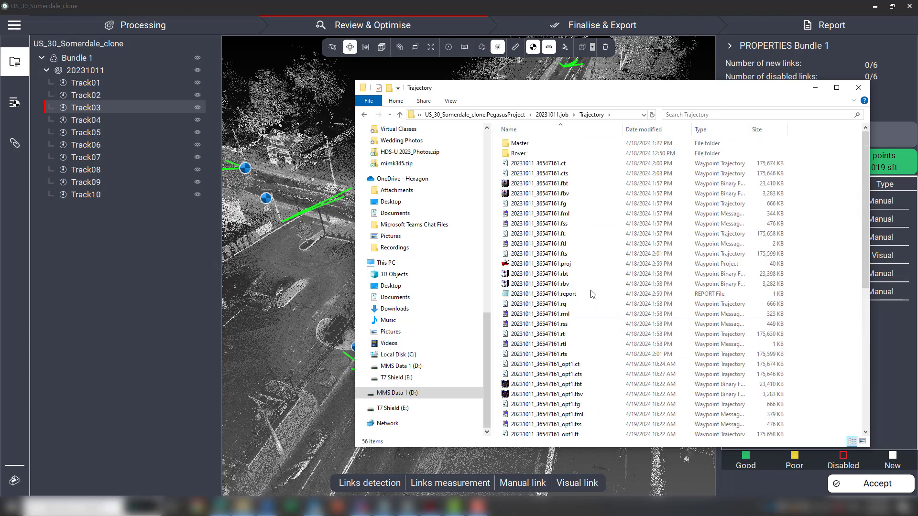
click(575, 175)
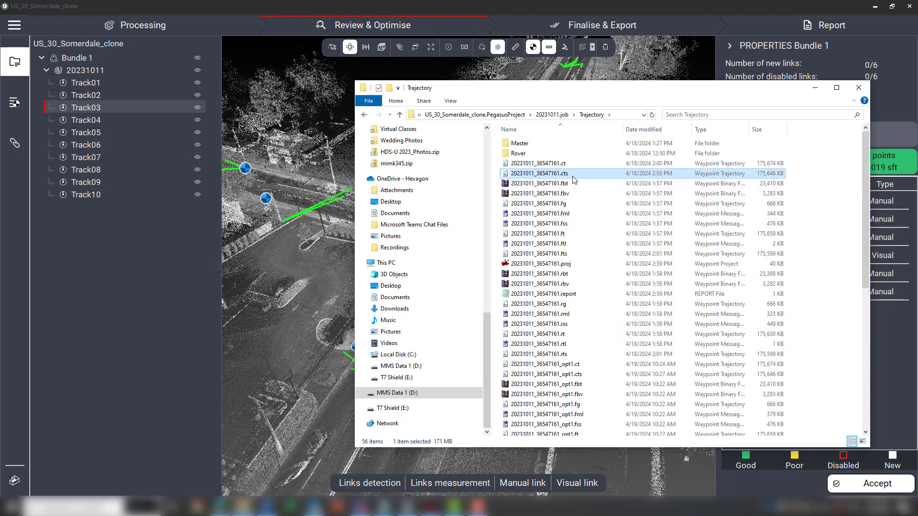
scroll(579, 239, down, 2)
click(577, 319)
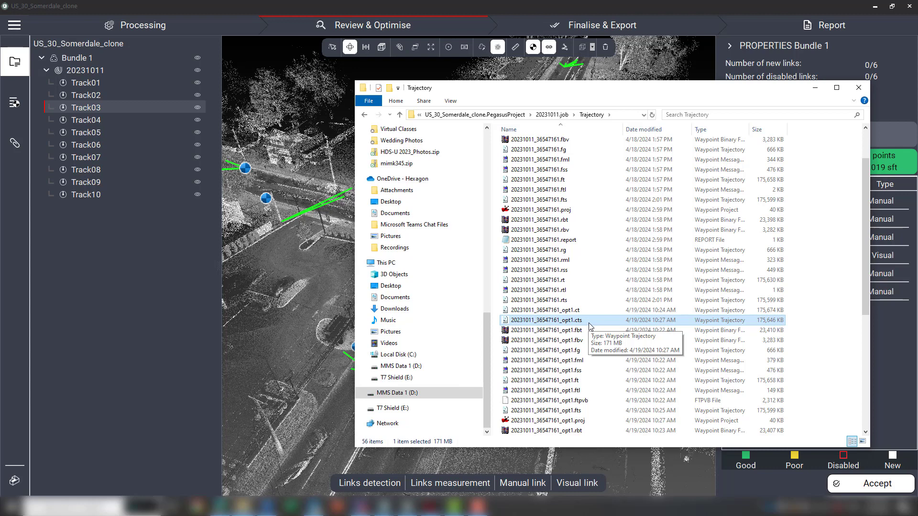
scroll(589, 327, up, 2)
click(568, 174)
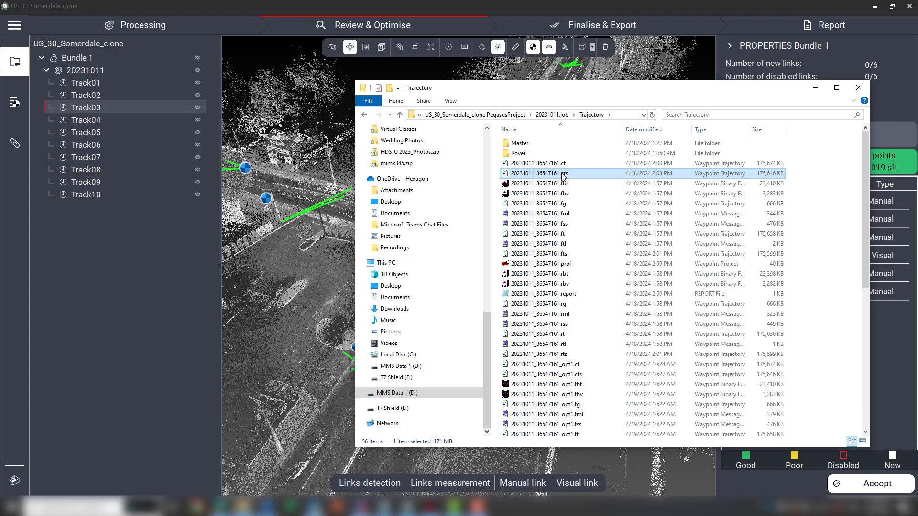
scroll(620, 316, down, 4)
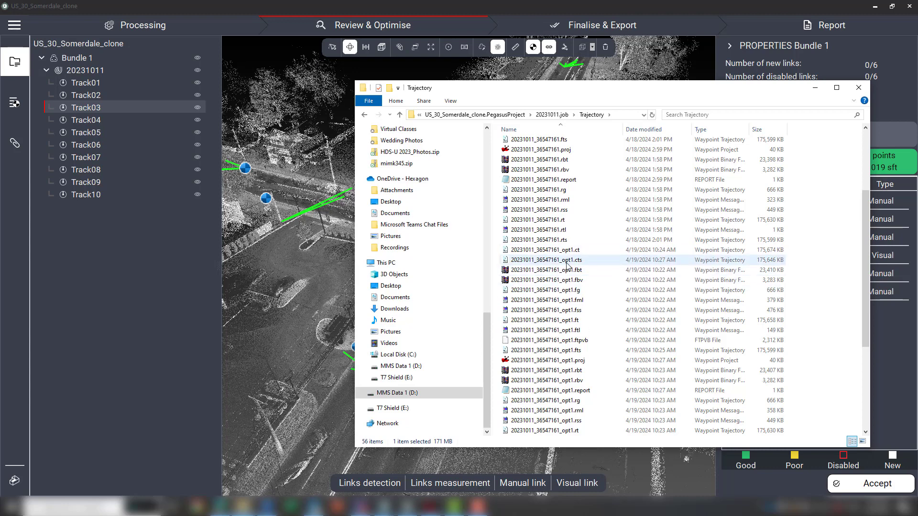
scroll(567, 263, up, 4)
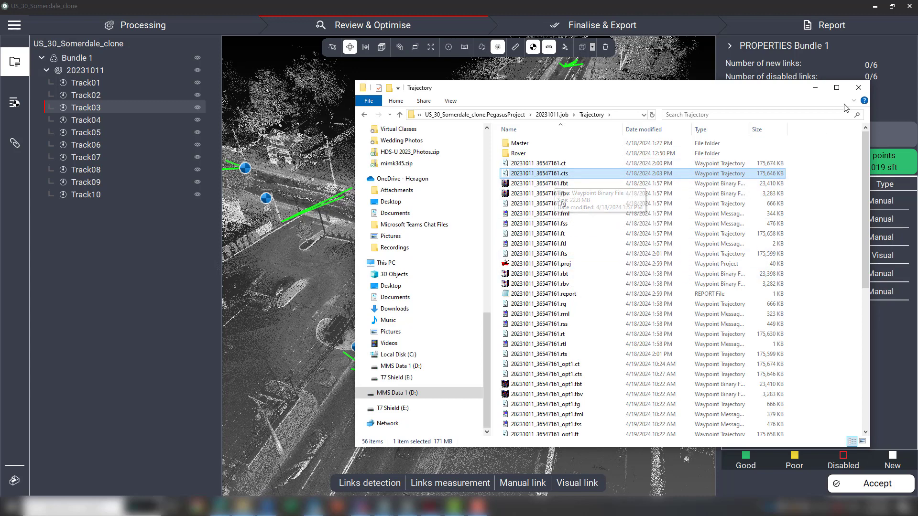
click(859, 88)
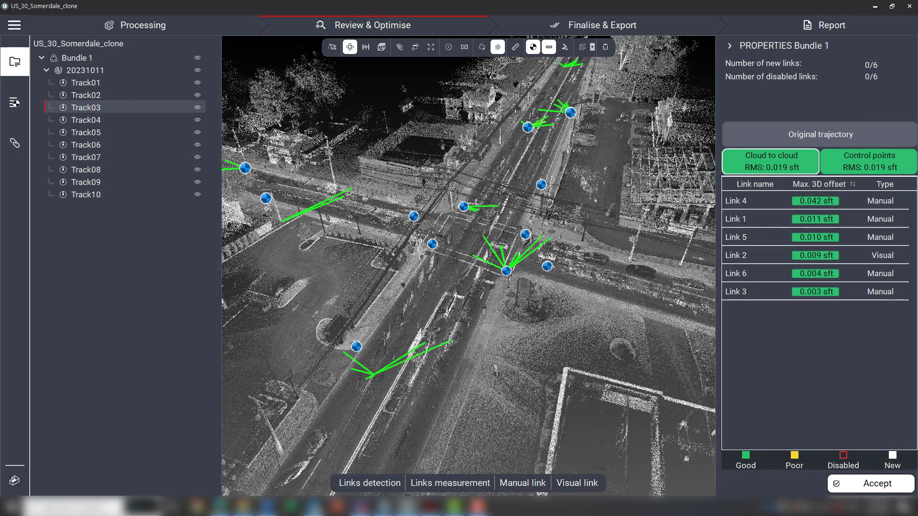